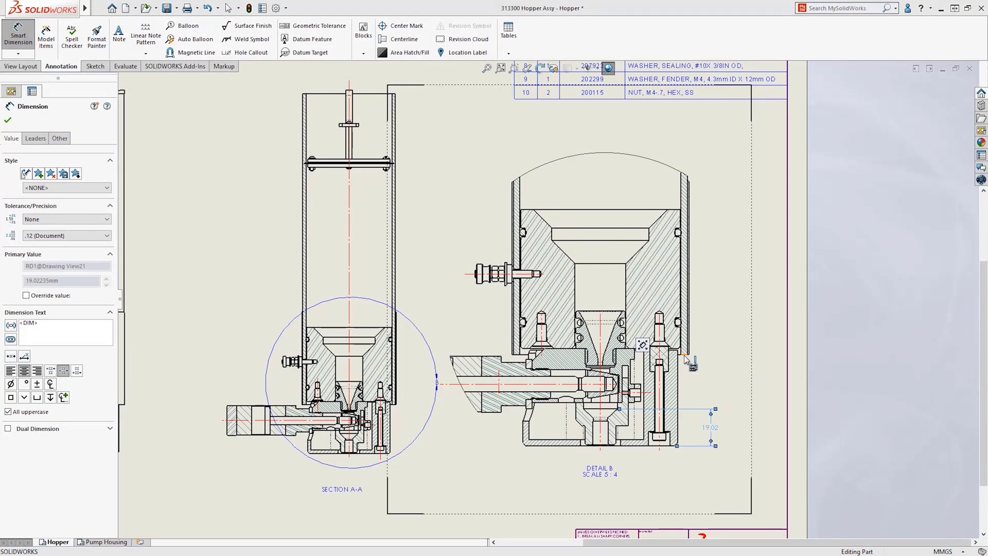
- Chain dimensions 27.78, 22.23, 24.33, 11.81 and 15.88 above 19.02, then open the 15.88 options
click(684, 355)
click(614, 312)
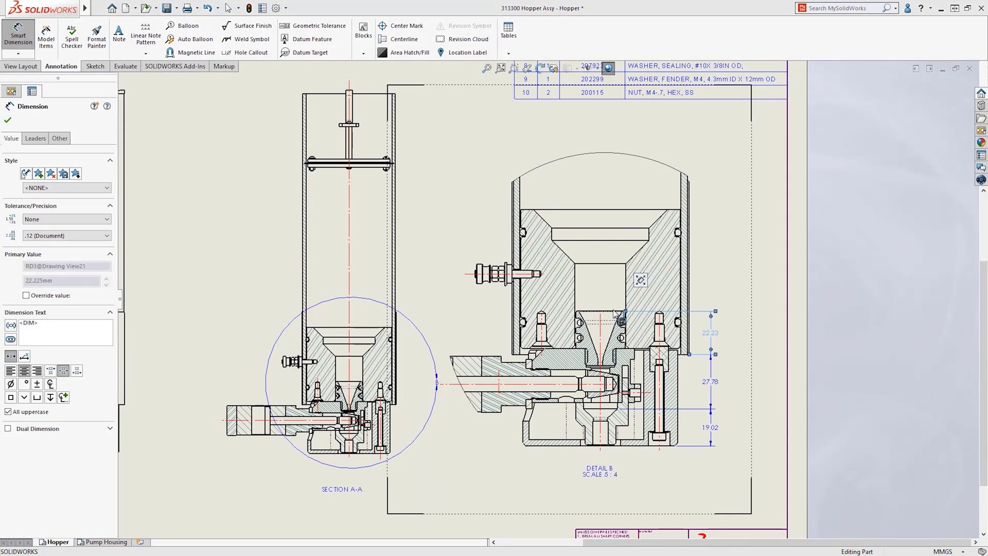
click(610, 264)
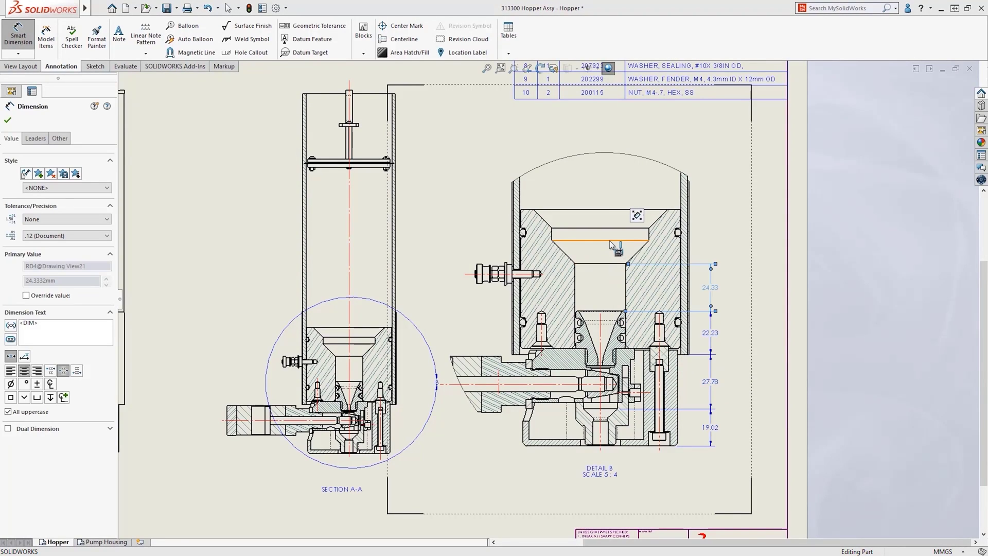
click(614, 240)
click(604, 211)
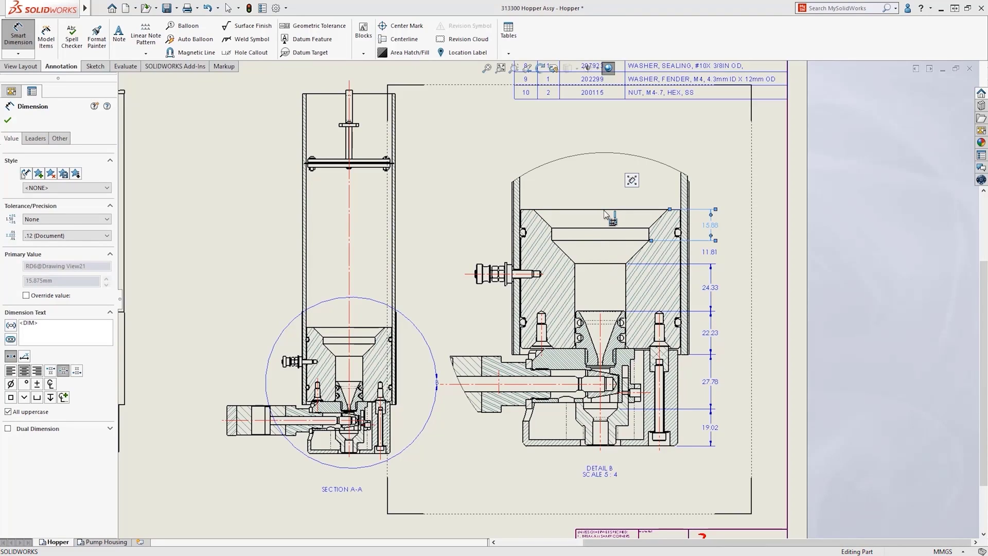
key(Escape)
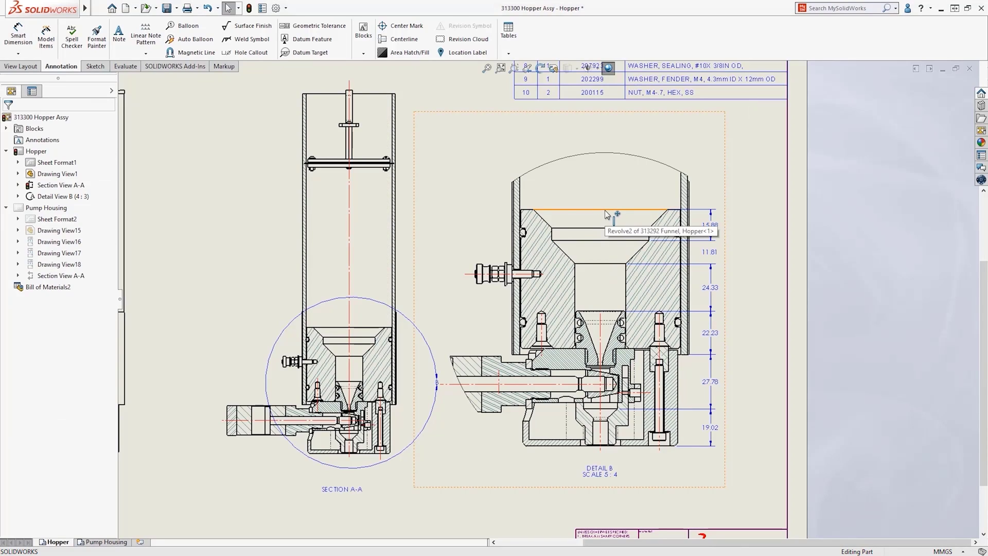
right_click(709, 226)
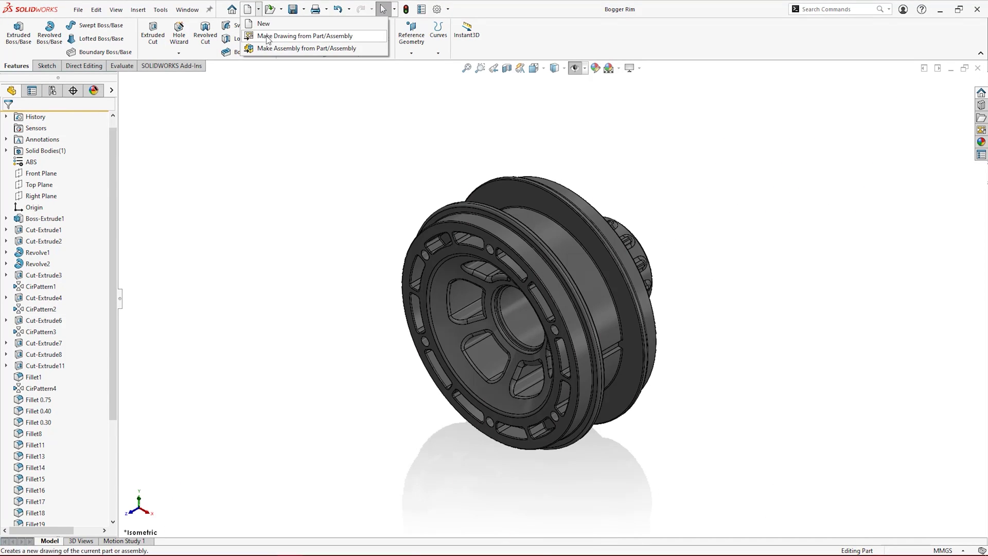
- Create a new SSG A3 drawing from the Bogger Rim part
click(319, 35)
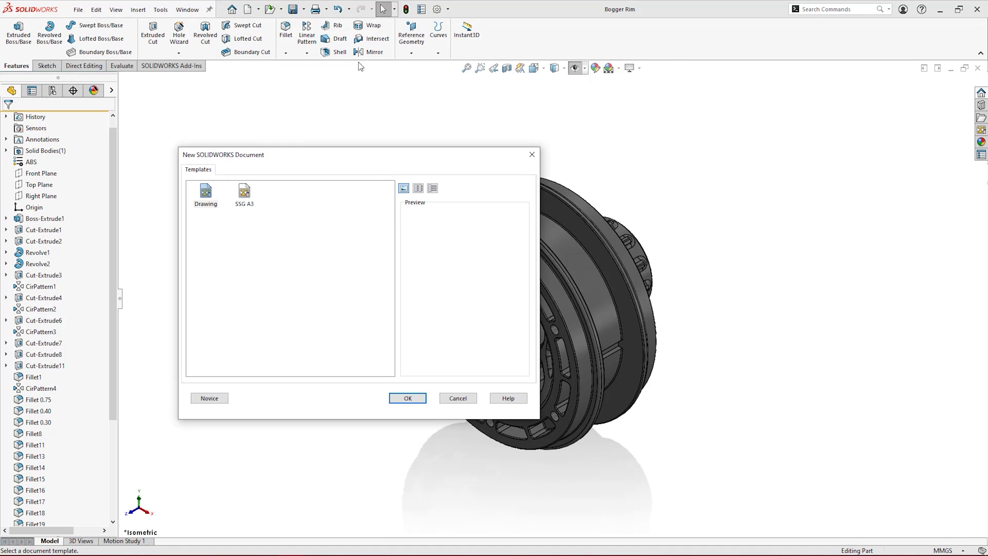
click(246, 195)
click(406, 399)
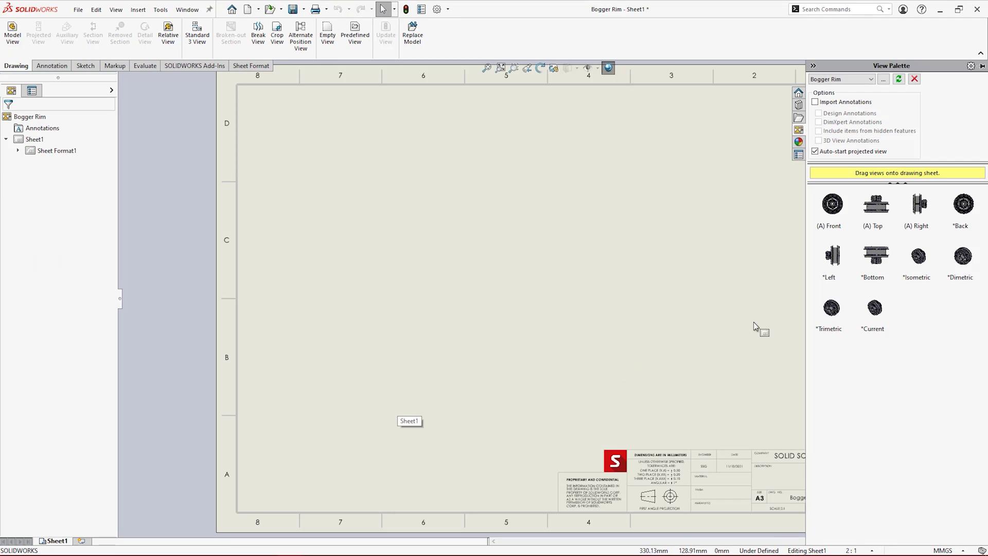
- Place the Bottom view at left, with projected views above it and to its right
drag(884, 261, 343, 300)
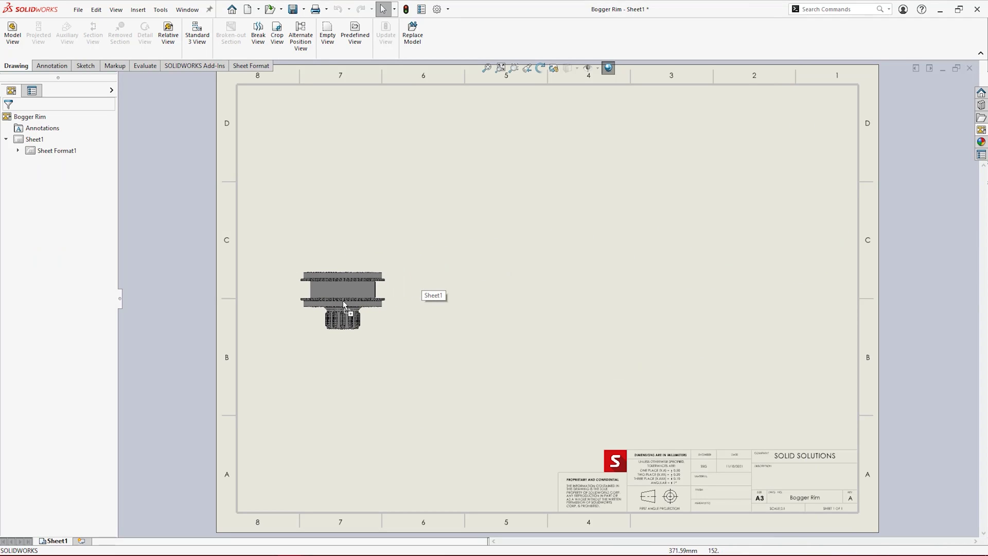
click(343, 168)
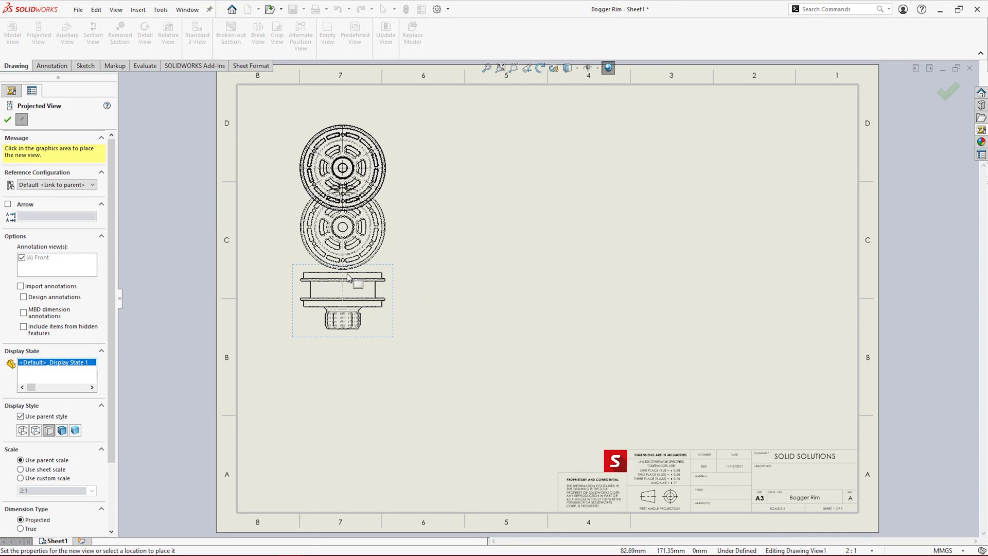
click(498, 301)
key(Escape)
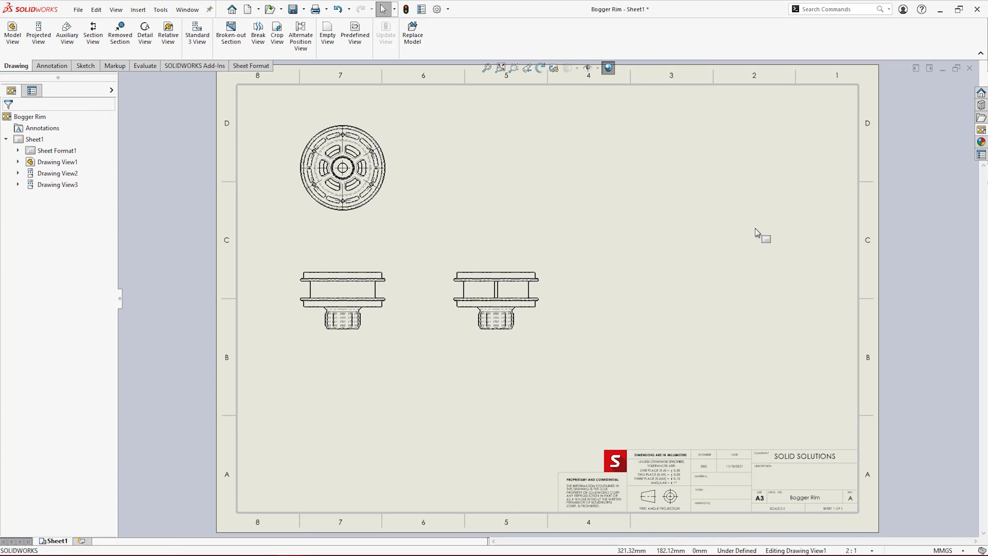
- Place the Back view below the first view and project an isometric view at upper right
click(982, 130)
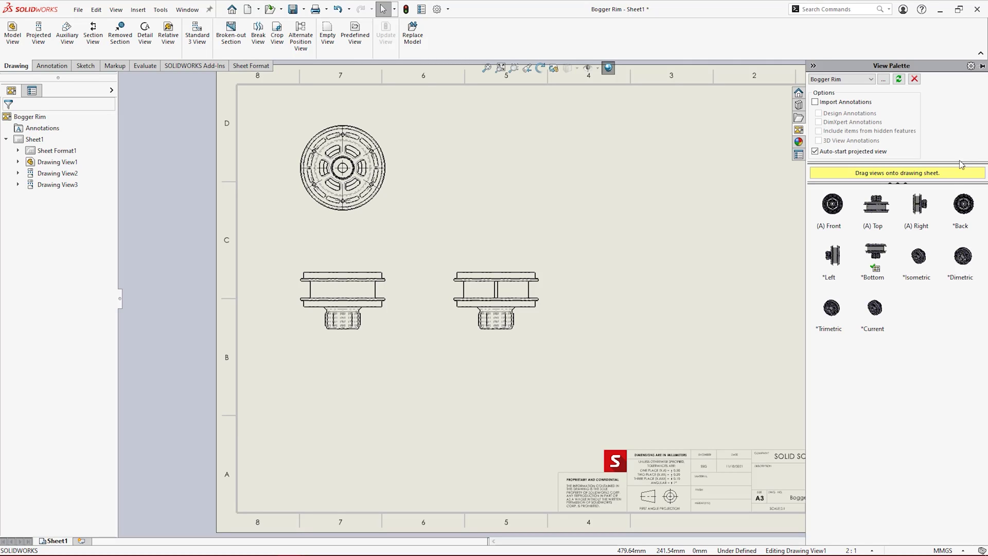
mouse_move(977, 204)
mouse_down()
mouse_move(344, 332)
mouse_move(346, 428)
mouse_up()
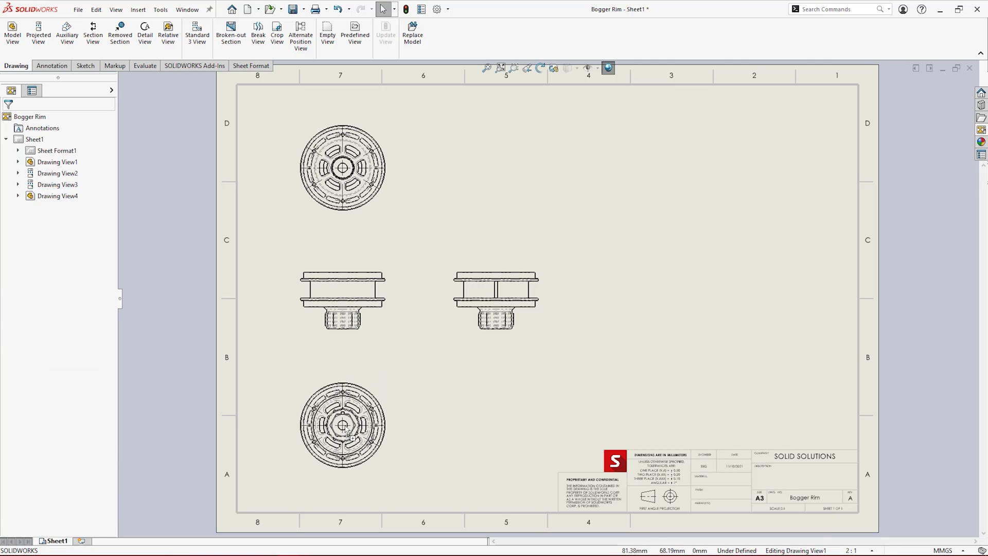
click(38, 32)
click(389, 200)
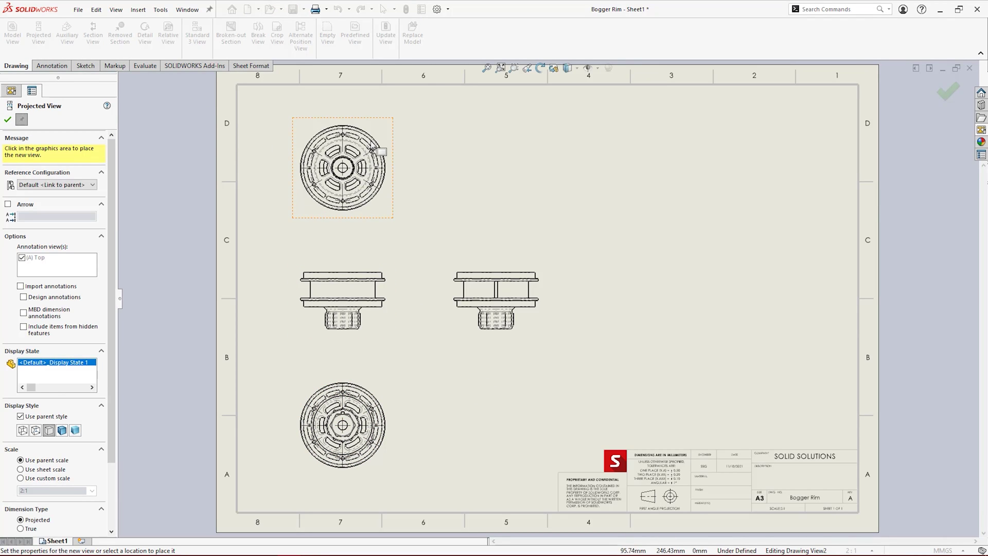
click(777, 176)
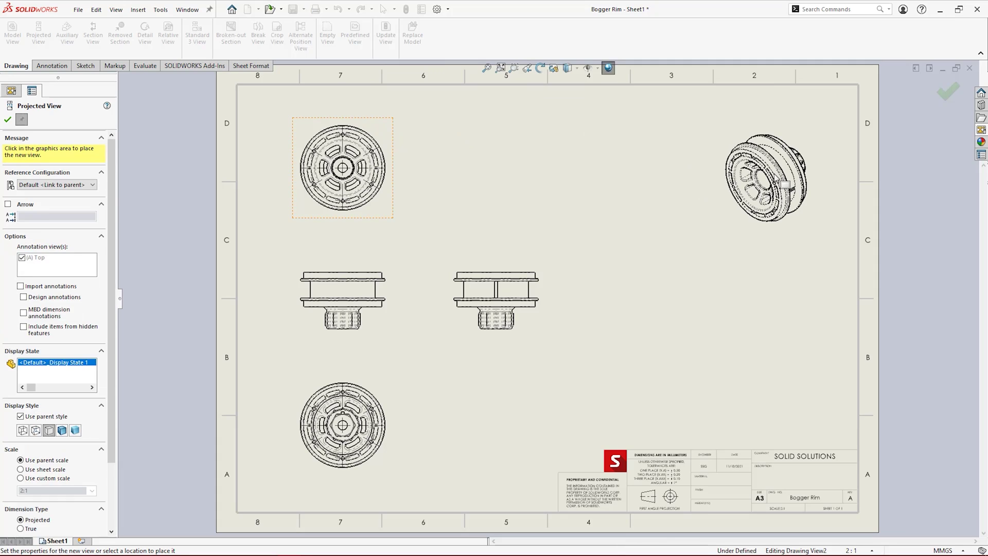
key(Escape)
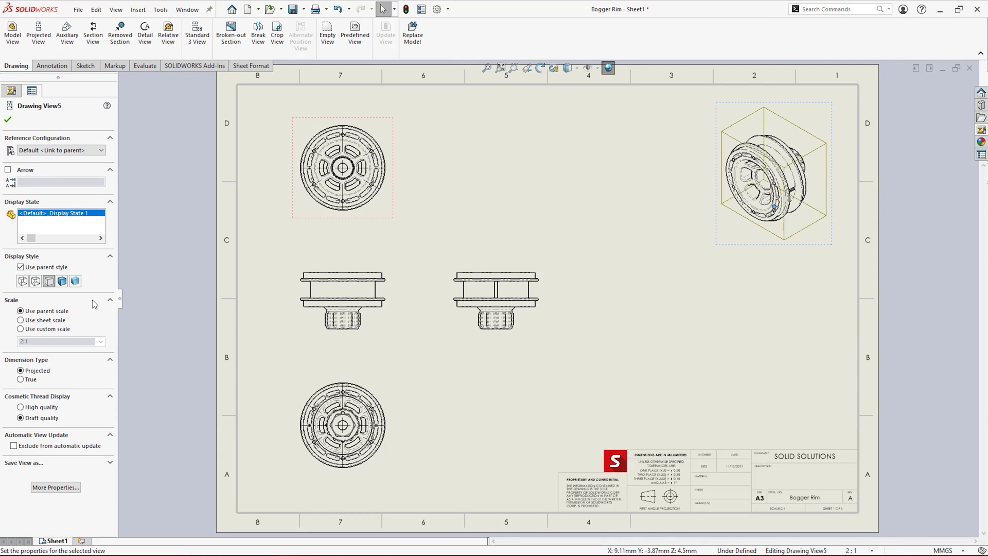
- Set the isometric view to Shaded with Edges at a custom 4:1 scale
click(75, 281)
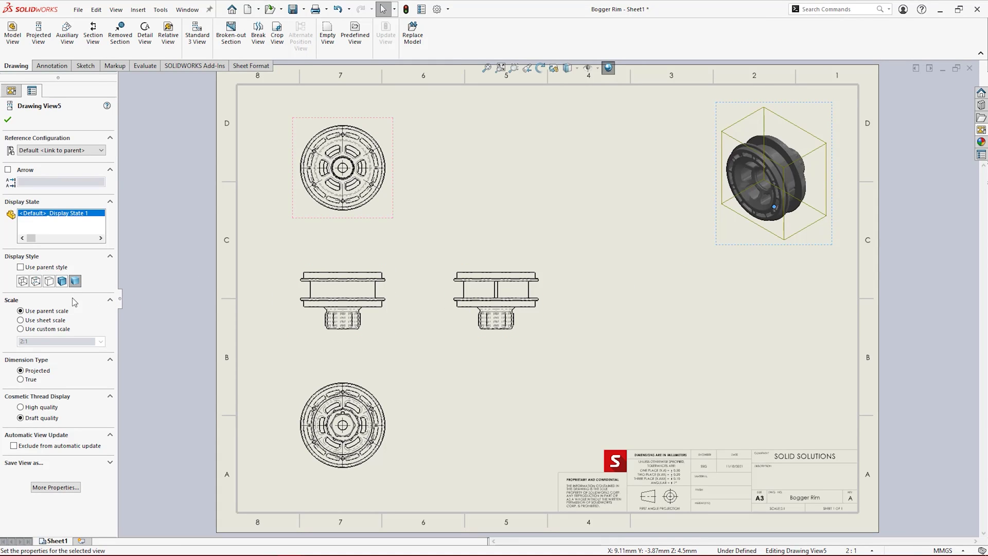
click(55, 330)
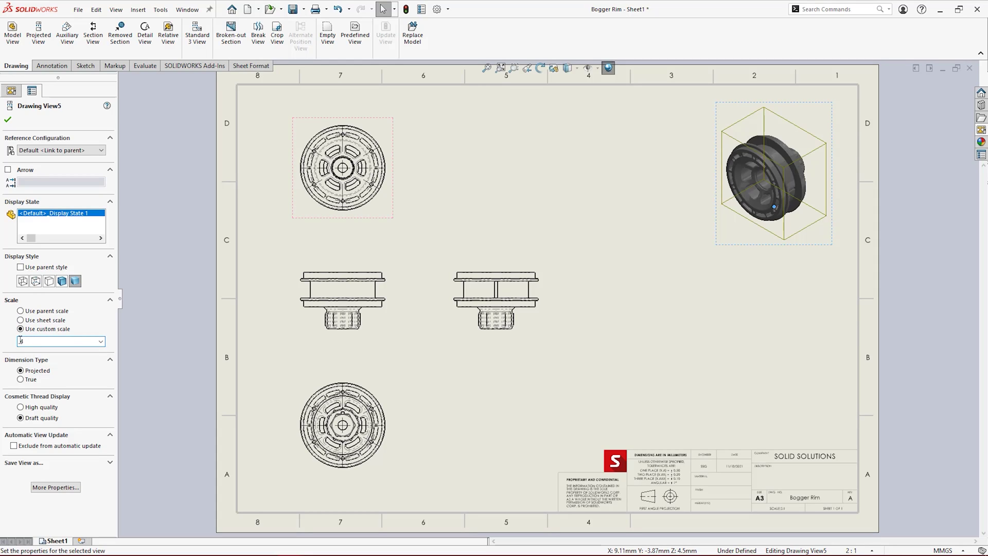
key(Return)
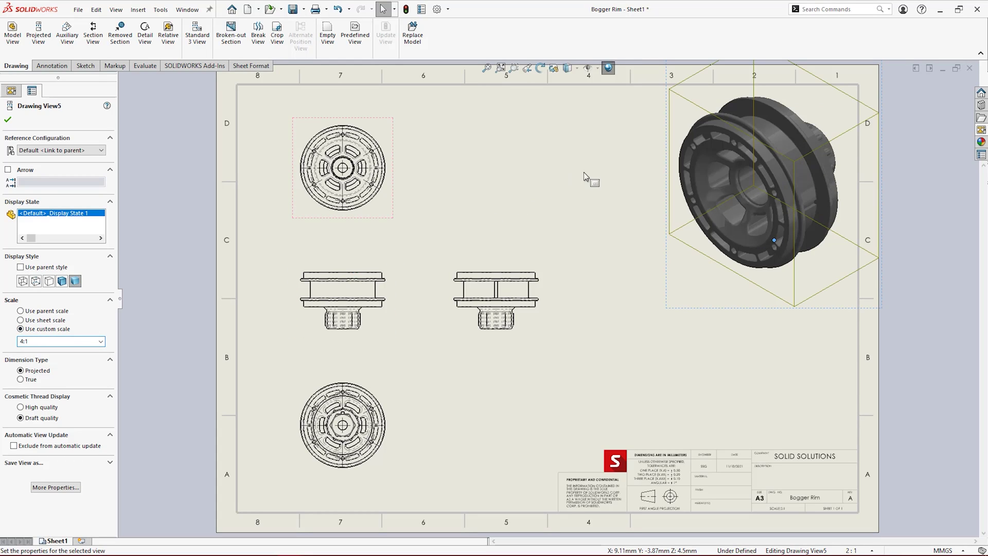
click(585, 177)
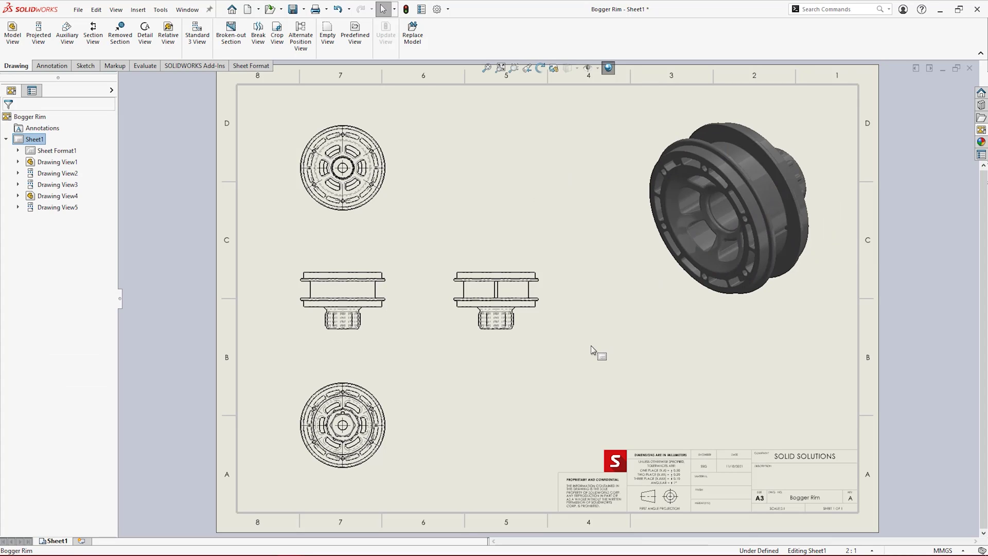
- Cut Section A-A vertically through the top view's centre, place it right, and flip its direction
click(93, 33)
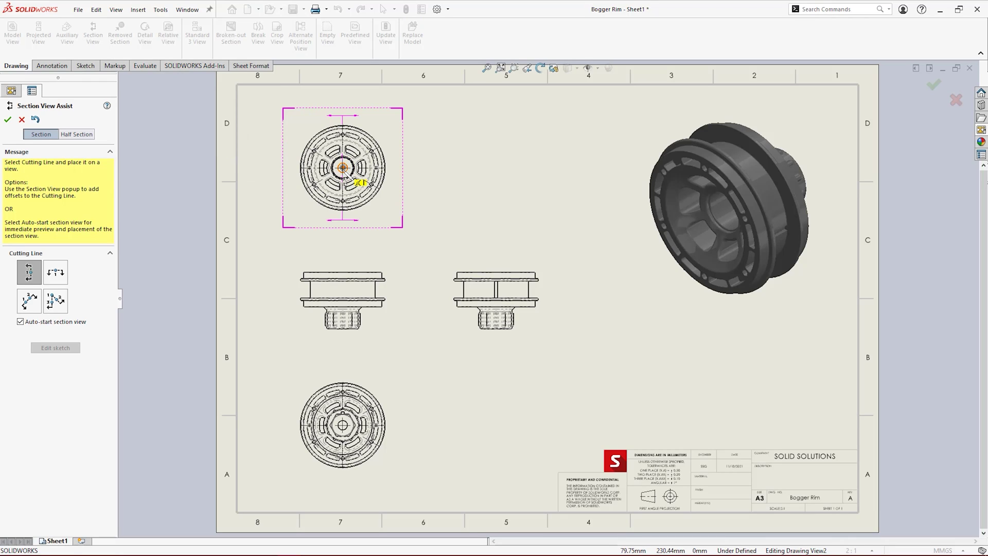
click(354, 178)
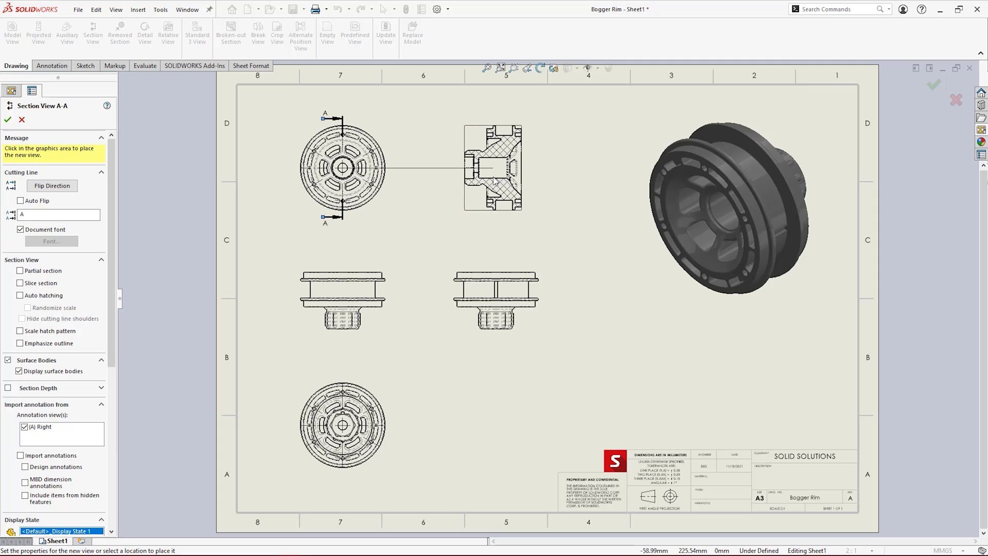
click(497, 182)
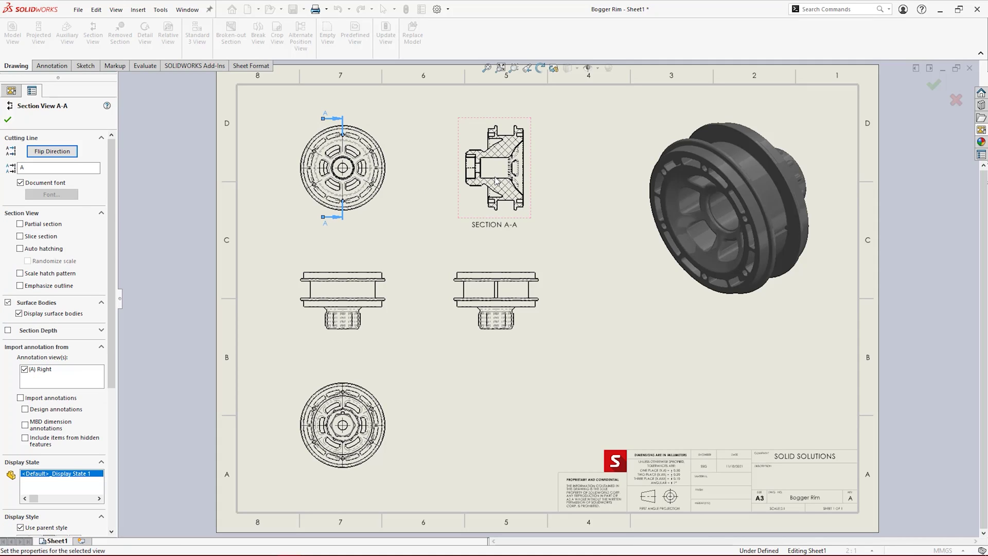
double_click(344, 126)
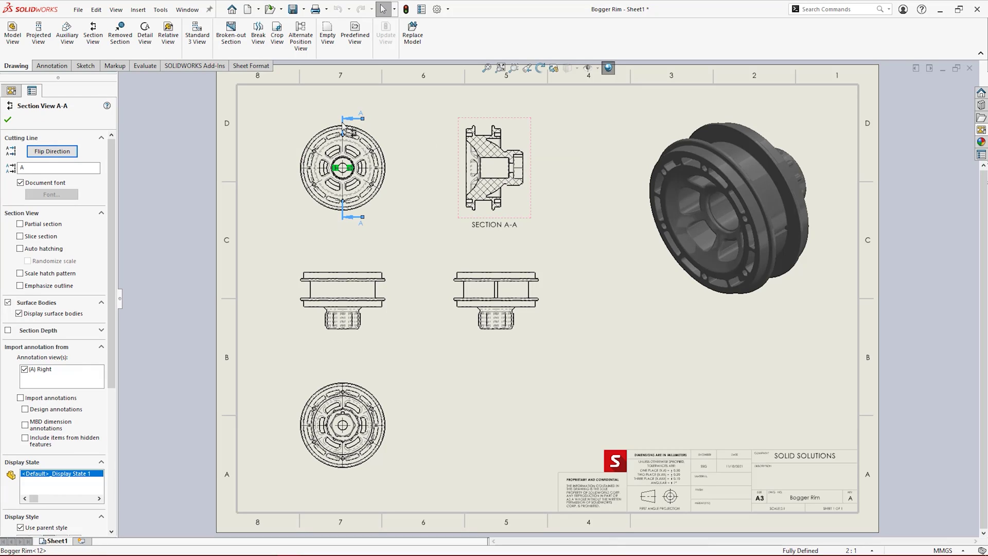
- Sketch a circle around the hub of the lower circular view
scroll(448, 461, up, 3)
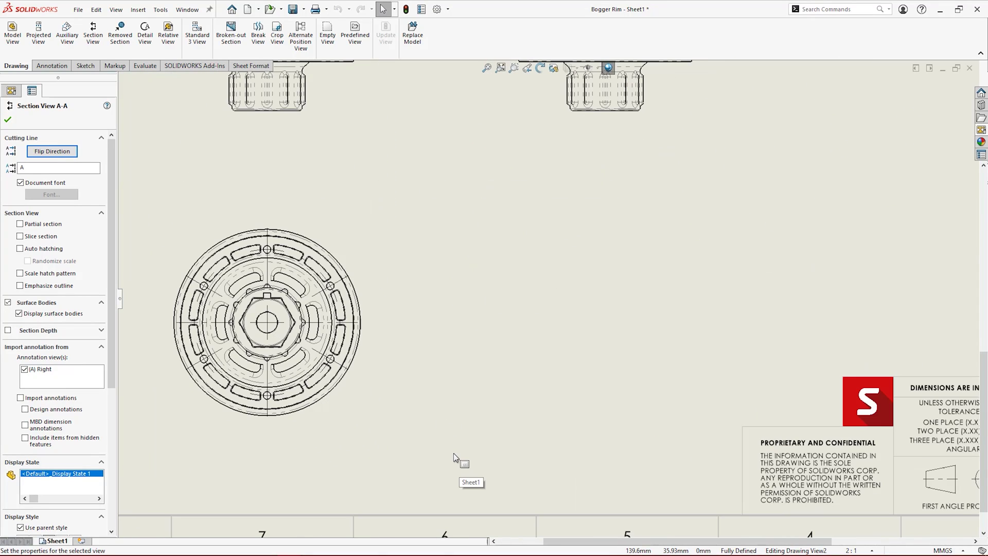
click(86, 66)
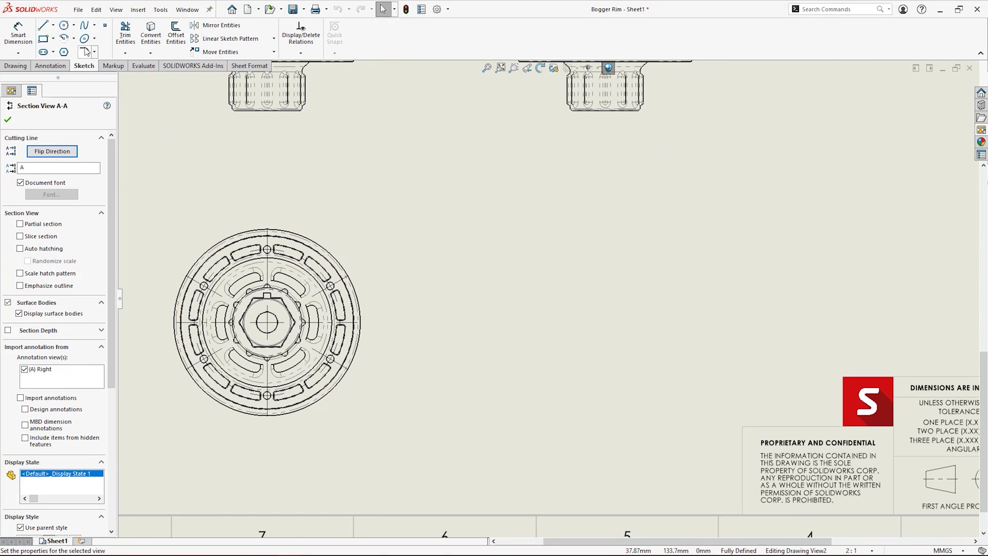
click(65, 25)
click(267, 322)
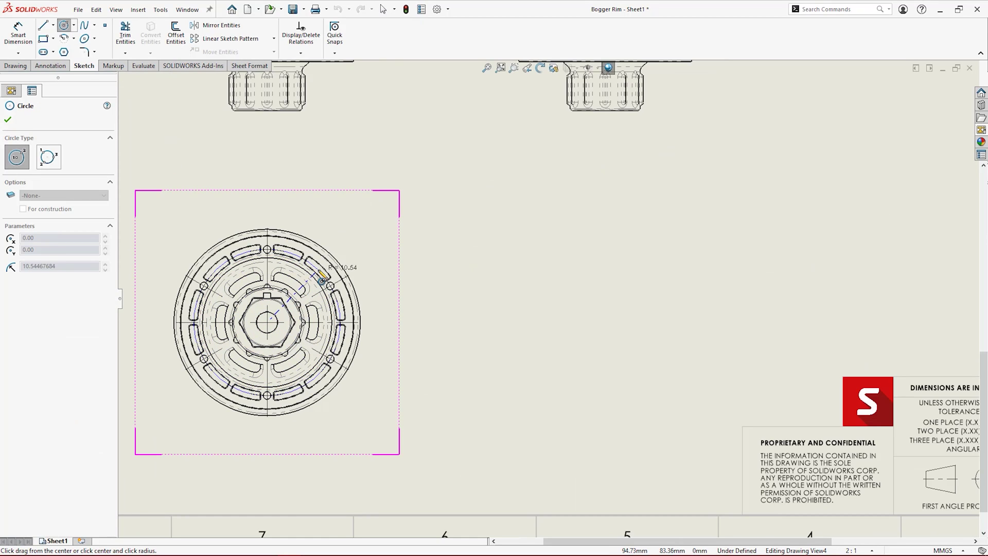
click(321, 280)
- Create Detail B at 4:1 to the right, raise its label and shrink the detail circle
click(15, 66)
click(145, 33)
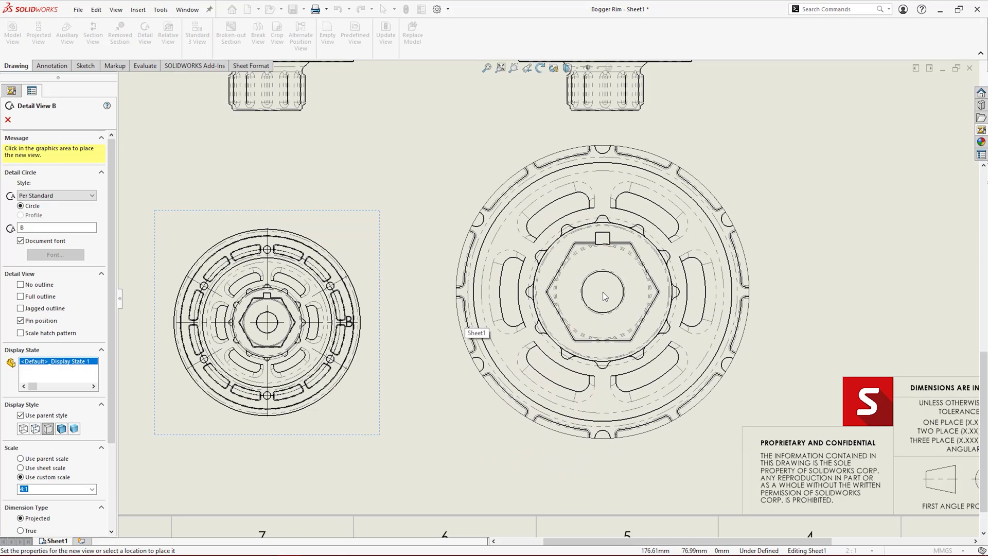
click(604, 292)
drag(603, 504, 605, 480)
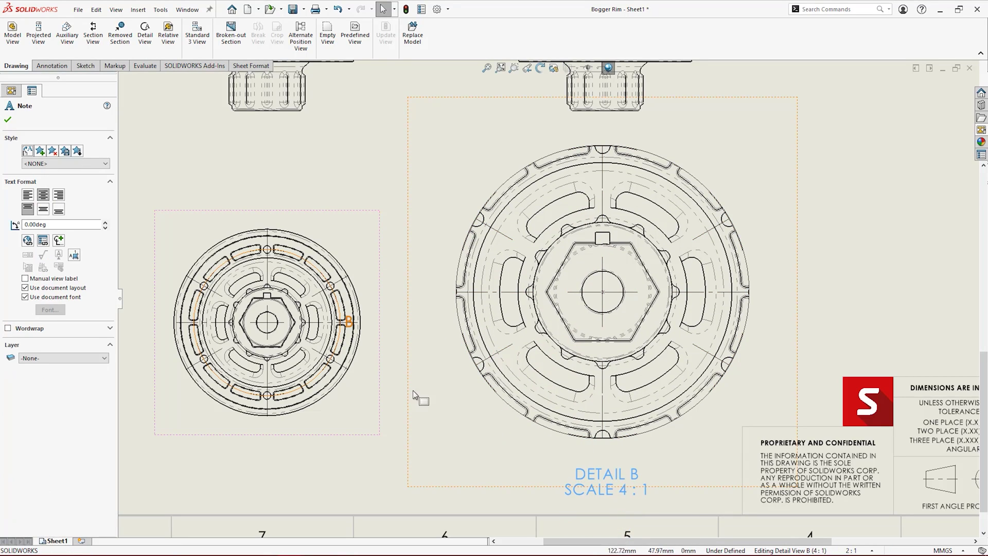
mouse_move(325, 286)
mouse_down()
mouse_move(299, 283)
mouse_move(307, 279)
mouse_up()
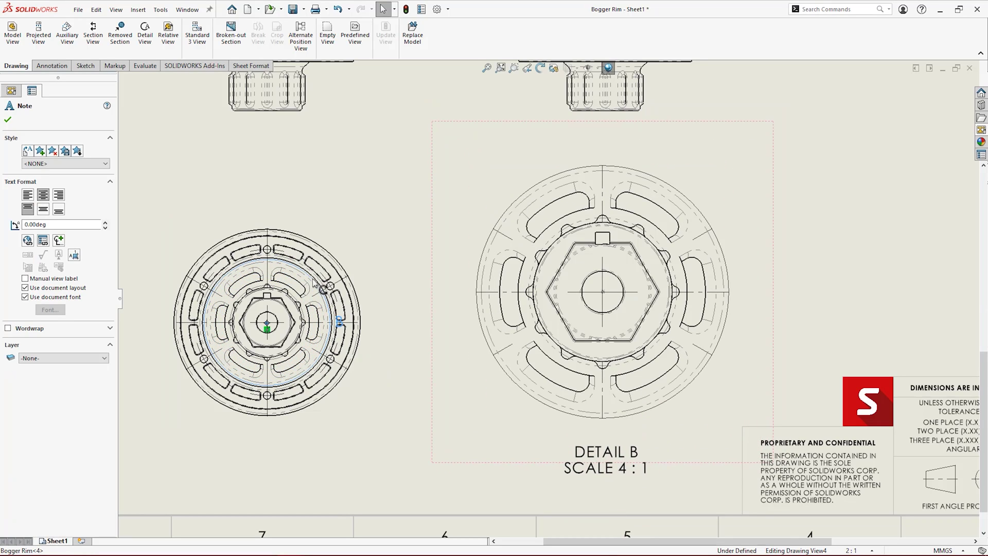
- Select Section View A-A to edit its properties and zoom out to the whole sheet
click(402, 189)
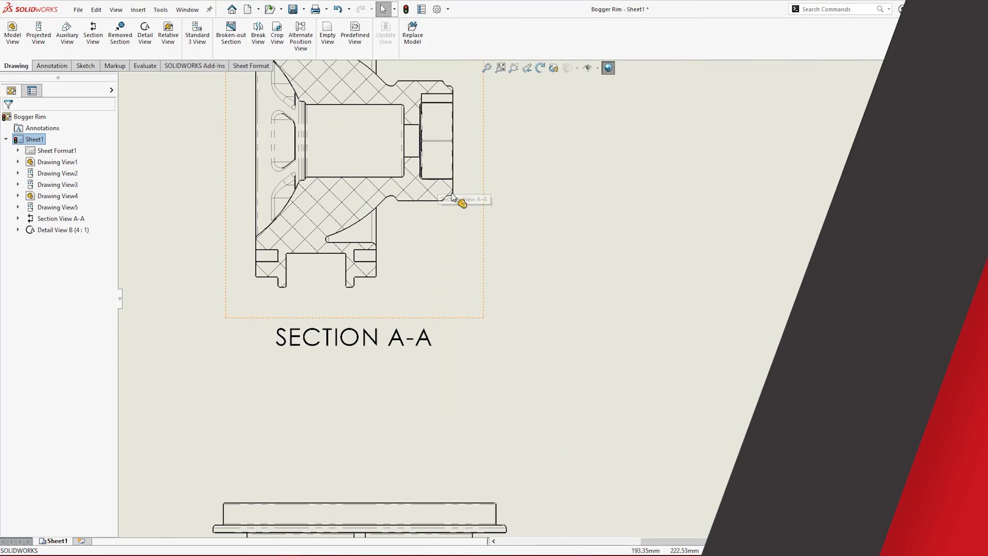
scroll(474, 218, down, 5)
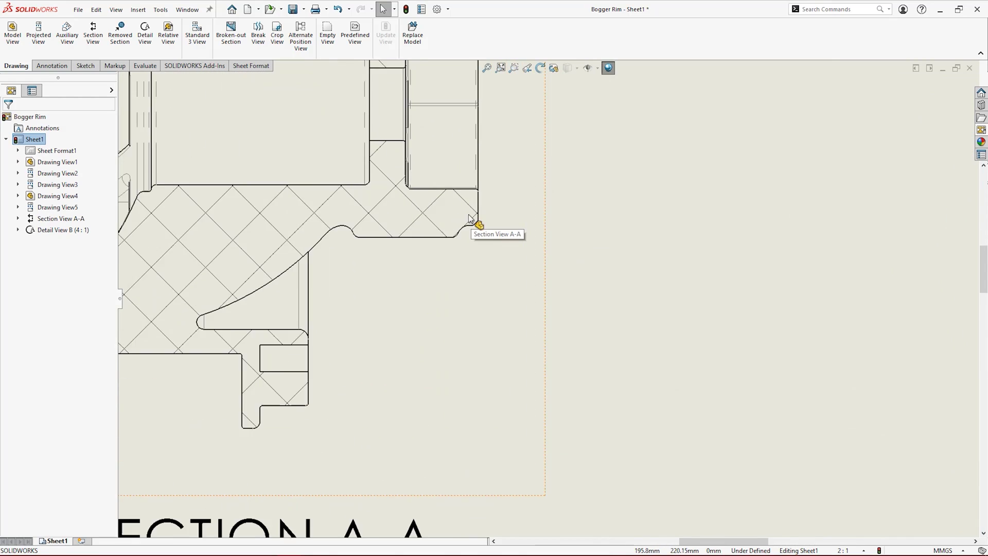
click(486, 234)
scroll(500, 263, up, 5)
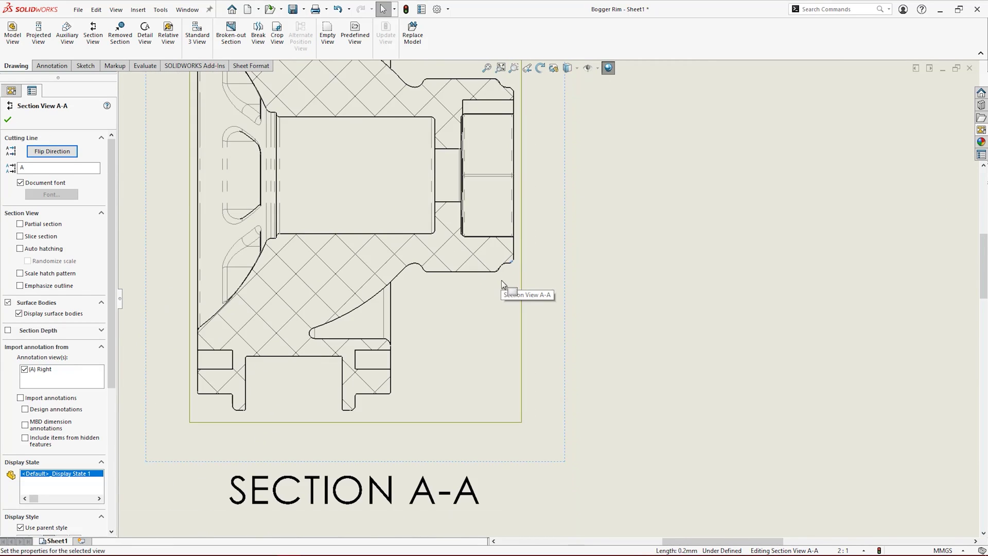
scroll(541, 312, up, 1)
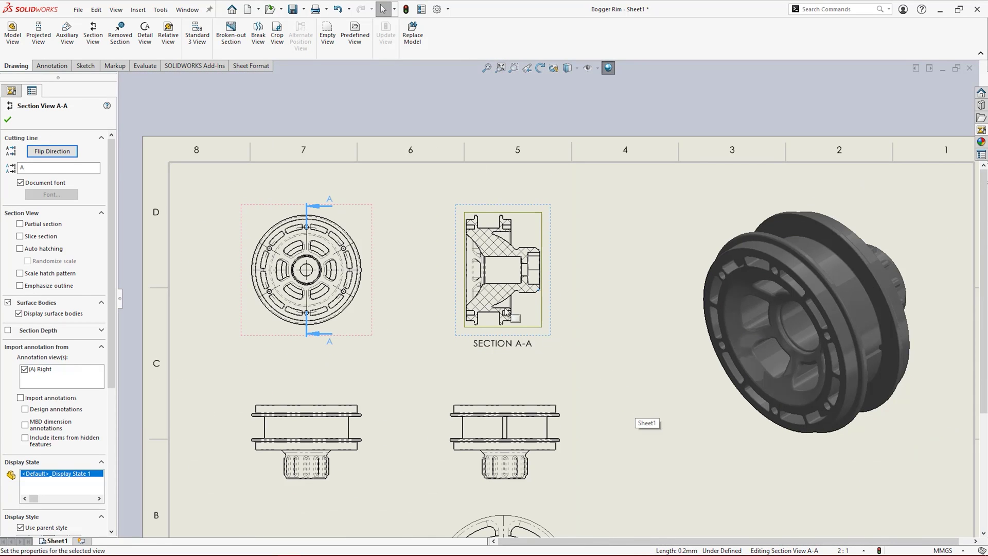
- Project auxiliary View C from Section A-A's slanted edge, placed below right
click(67, 35)
click(538, 290)
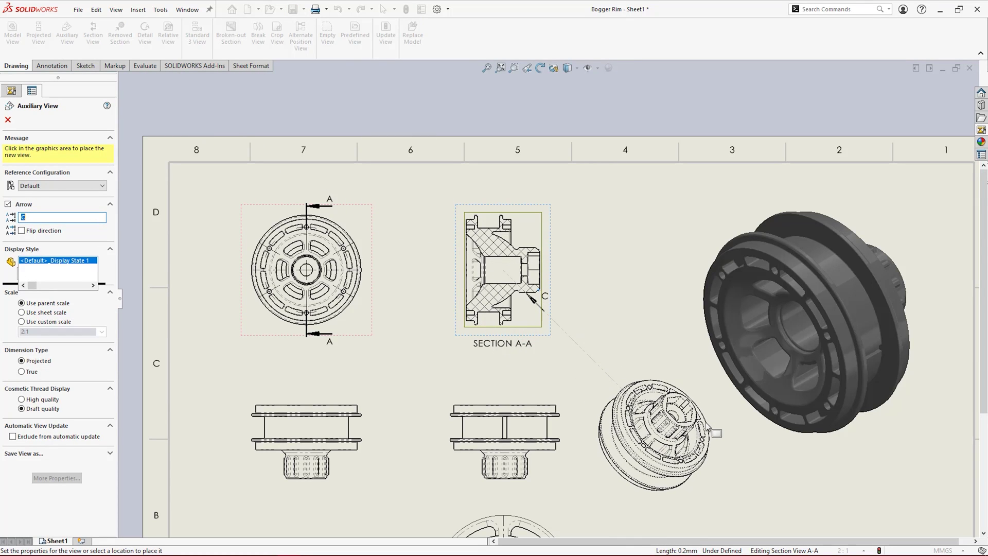
click(714, 436)
scroll(719, 449, down, 4)
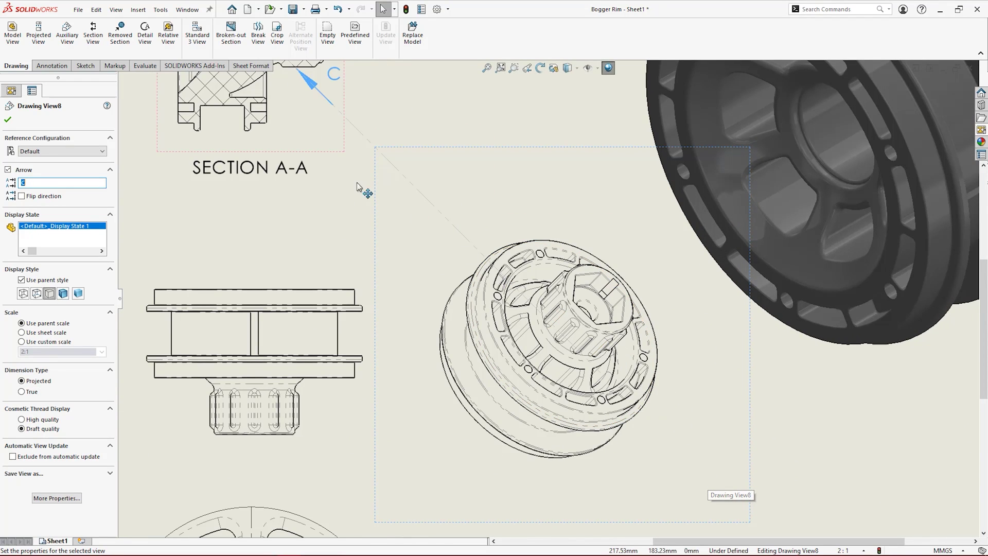
- Crop View C to a circle sketched around its hub
click(91, 67)
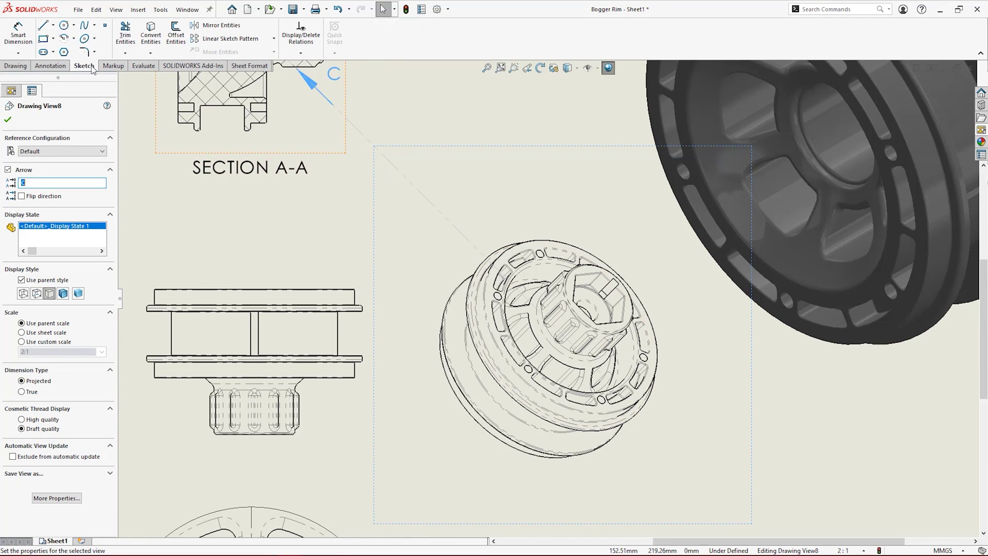
click(64, 25)
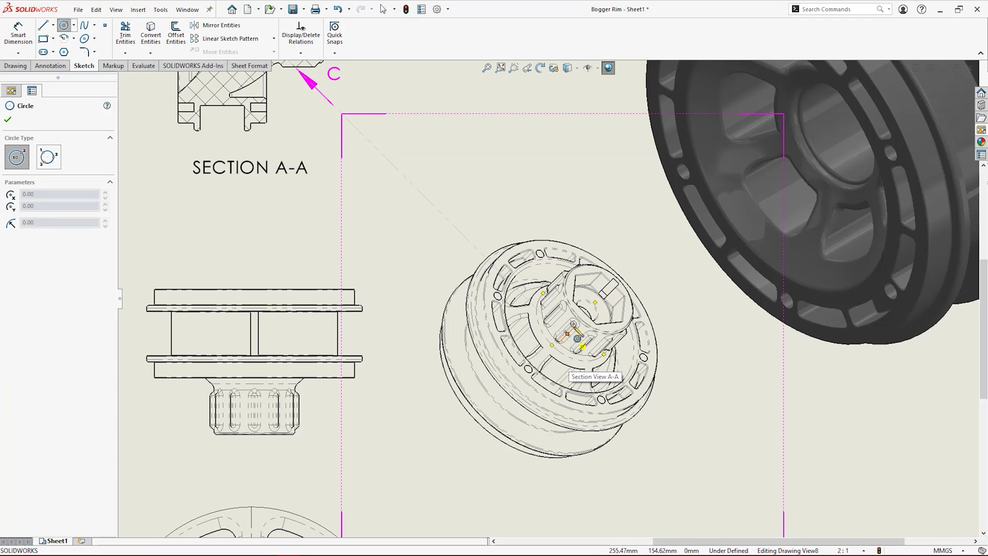
click(573, 323)
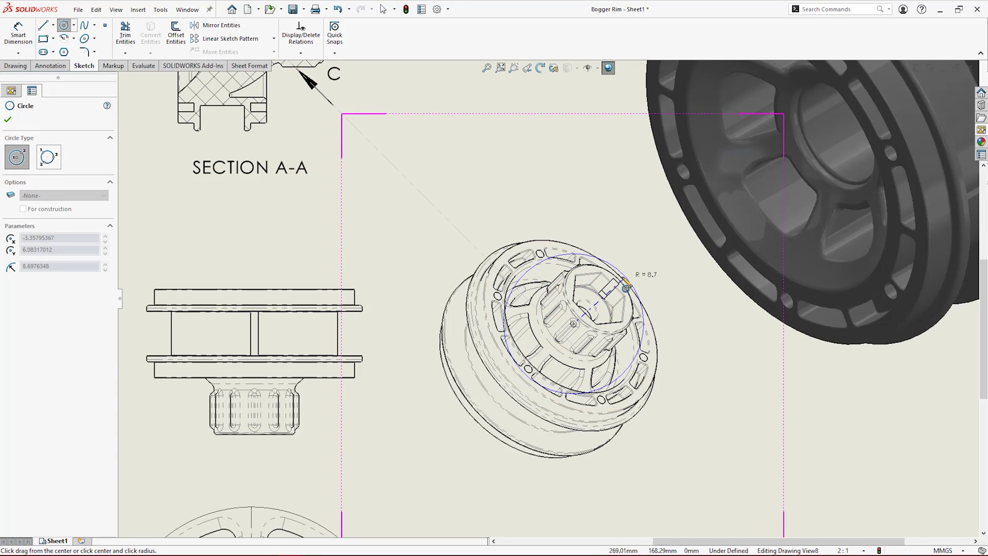
click(600, 264)
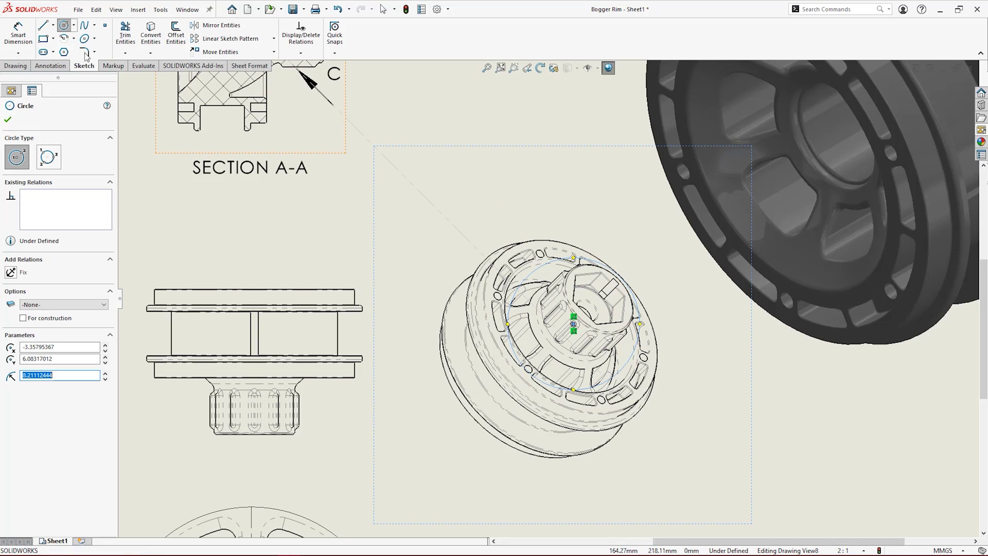
click(15, 66)
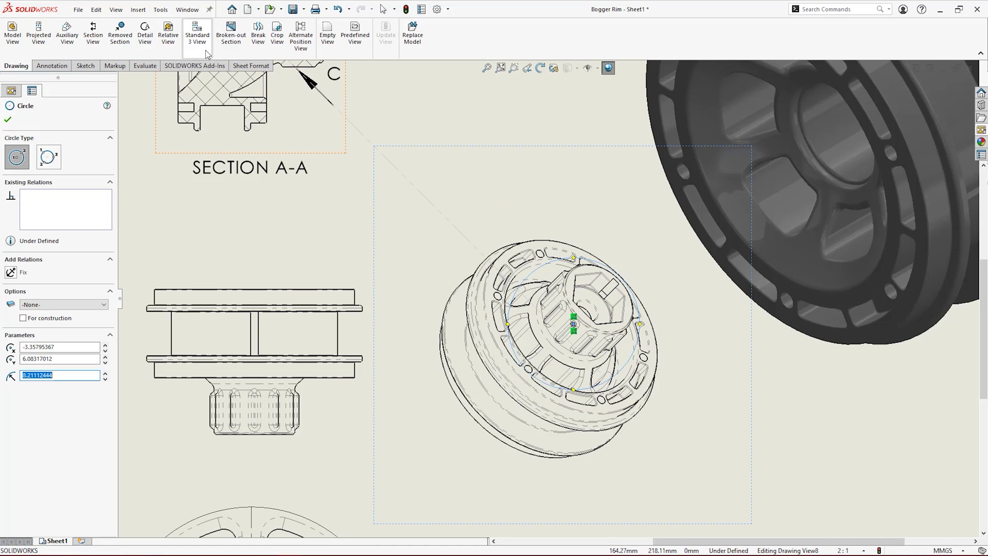
click(277, 44)
click(432, 147)
scroll(497, 209, down, 2)
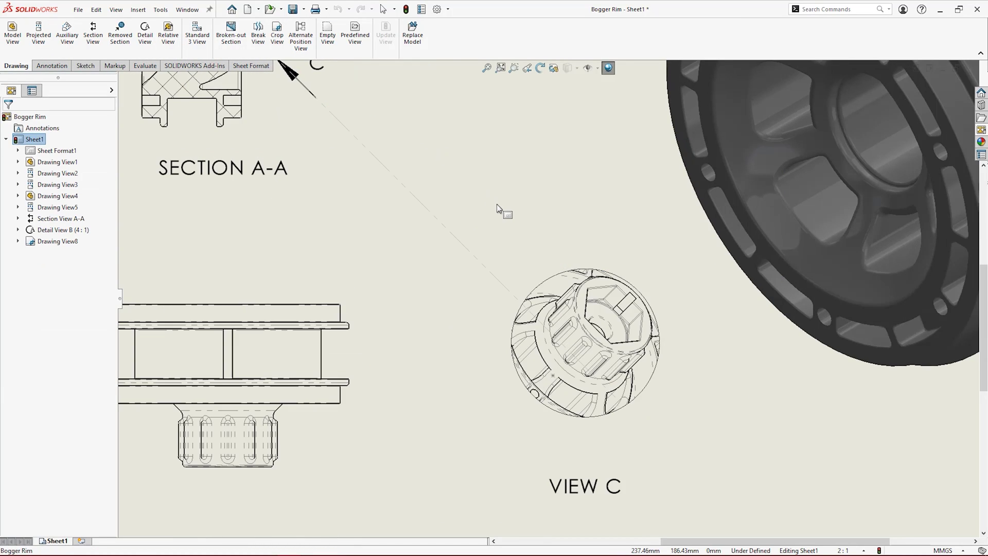
- Cut a 12-deep broken-out section through a closed outline over the side view's hub
key(f)
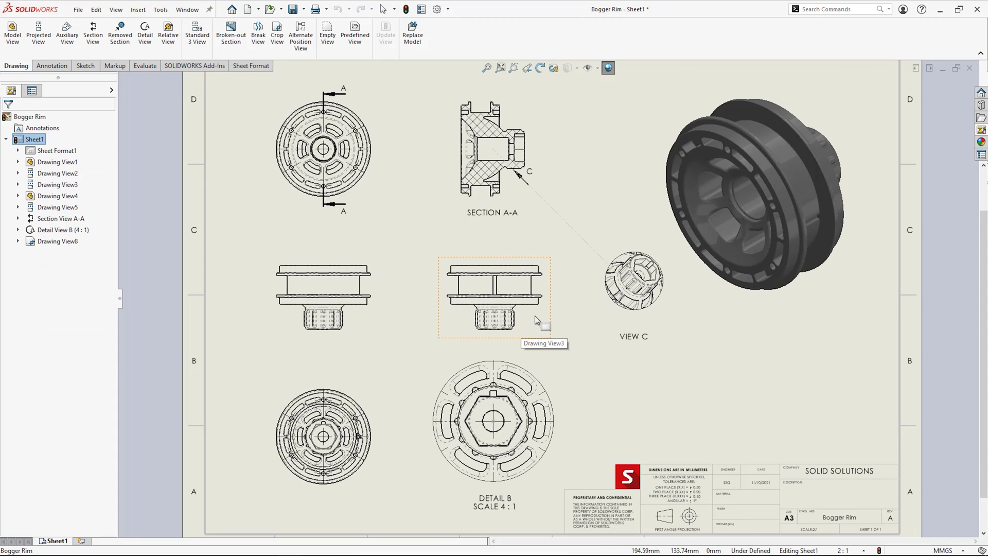
scroll(547, 310, down, 5)
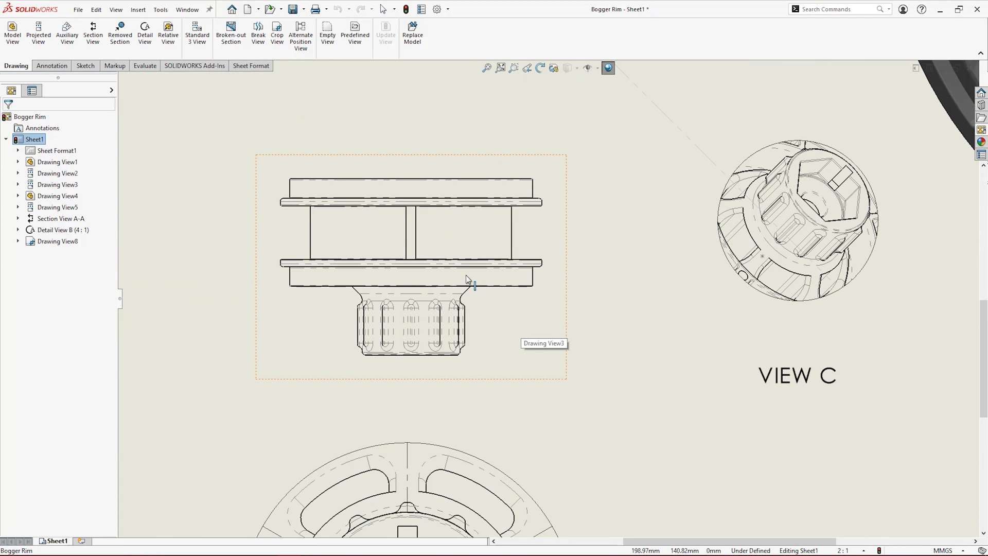
click(222, 48)
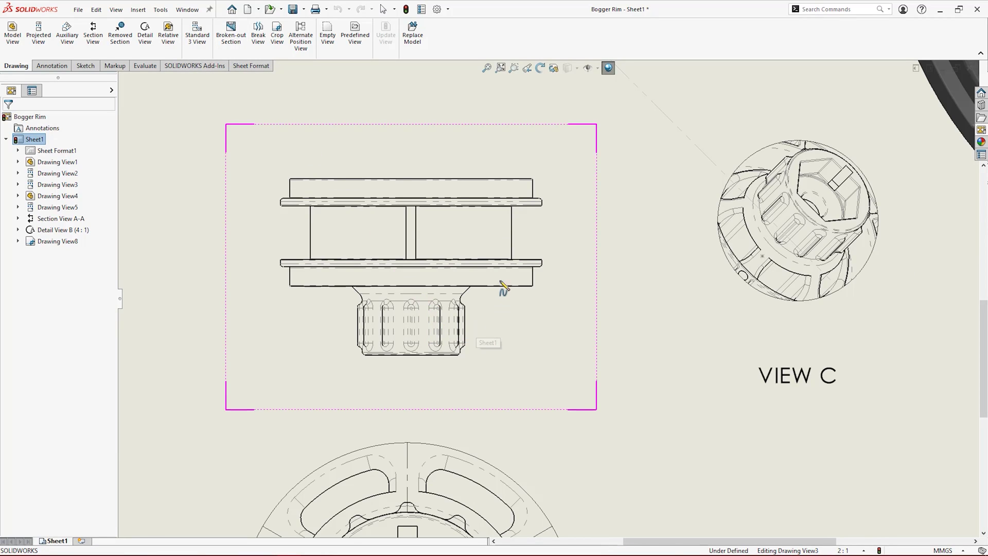
click(530, 229)
click(496, 239)
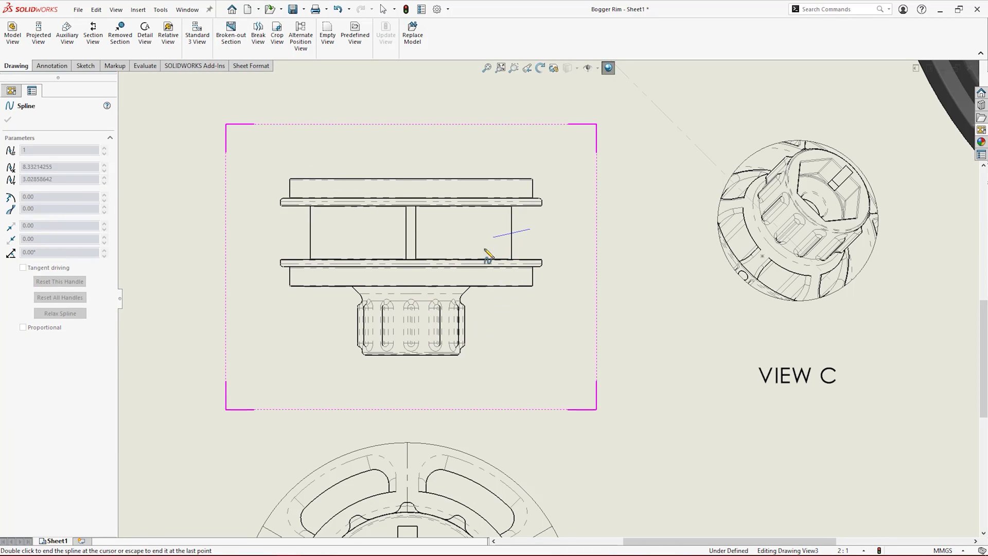
click(447, 281)
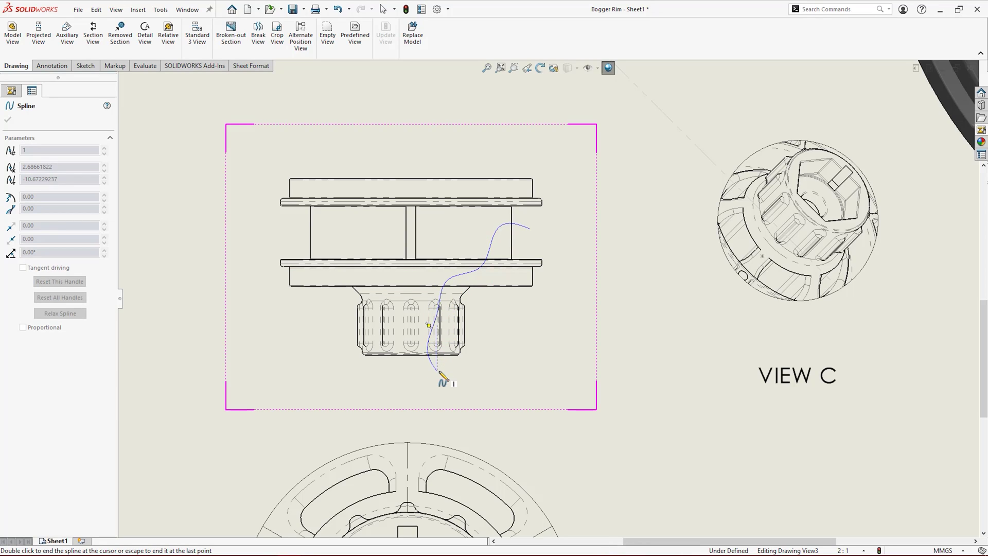
click(532, 229)
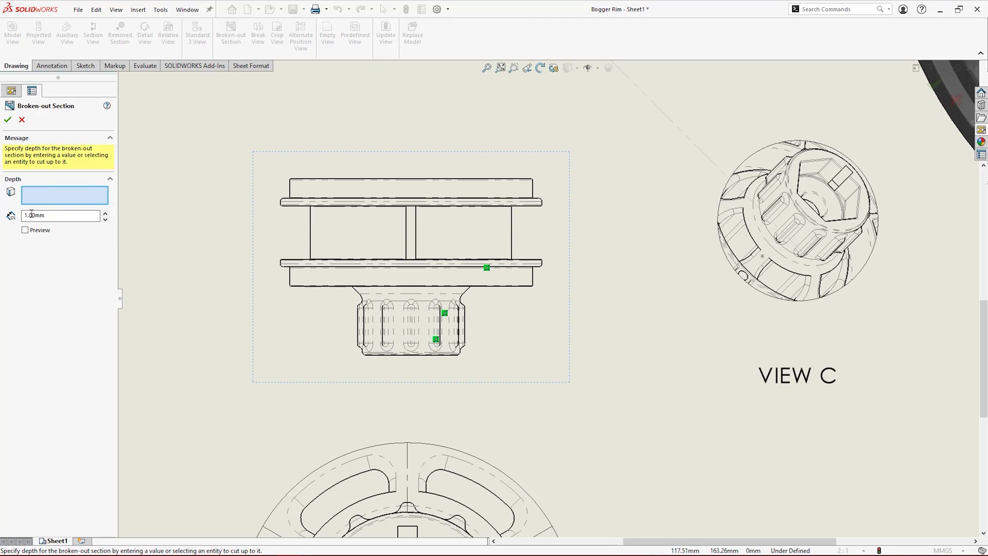
click(8, 120)
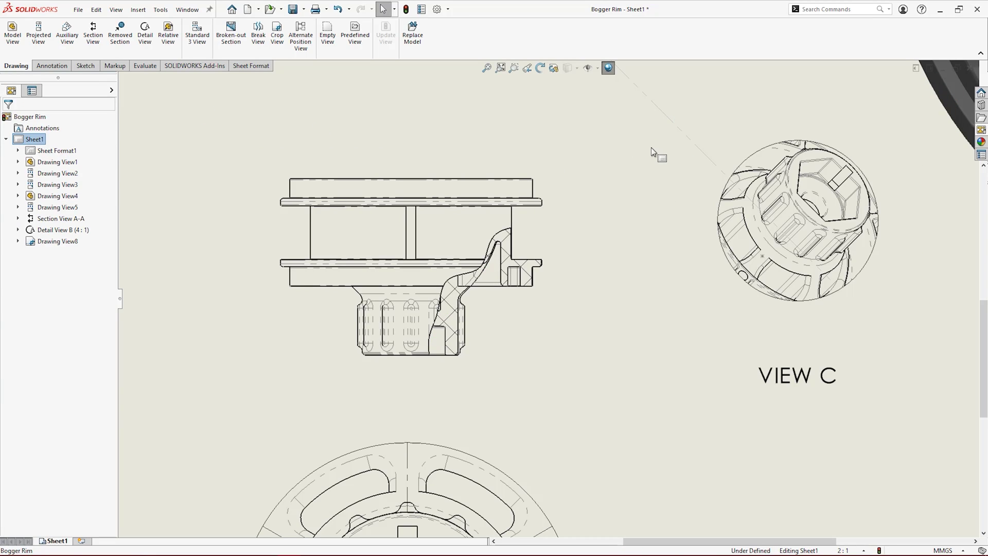
- Place the Front Wheel Unit's front, isometric and top views on the sheet
key(f)
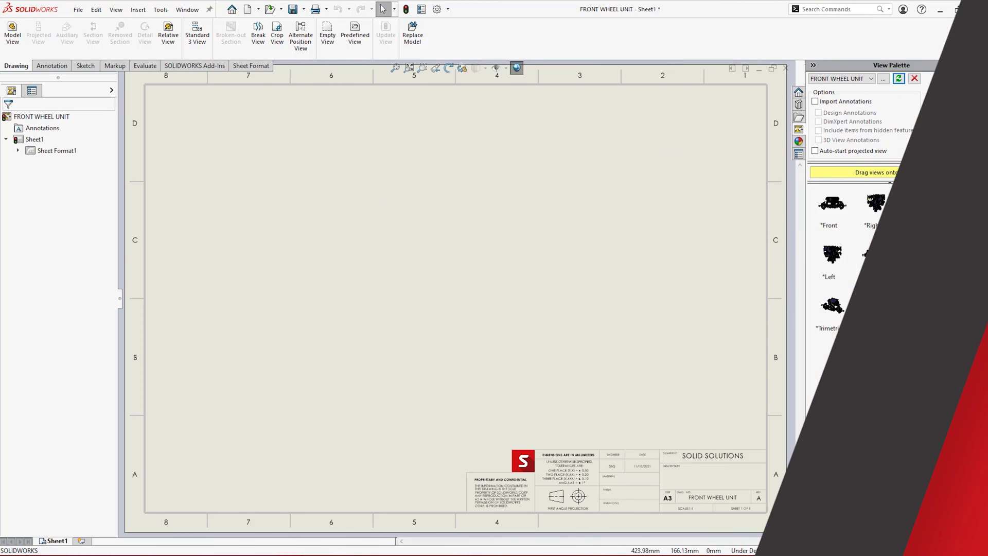
mouse_move(832, 203)
mouse_down()
mouse_move(453, 386)
mouse_move(482, 400)
mouse_up()
mouse_move(920, 260)
mouse_down()
mouse_move(664, 211)
mouse_move(650, 255)
mouse_up()
drag(920, 203, 267, 179)
click(375, 250)
- Set the front view to 2:1 scale and shade the isometric view
click(451, 386)
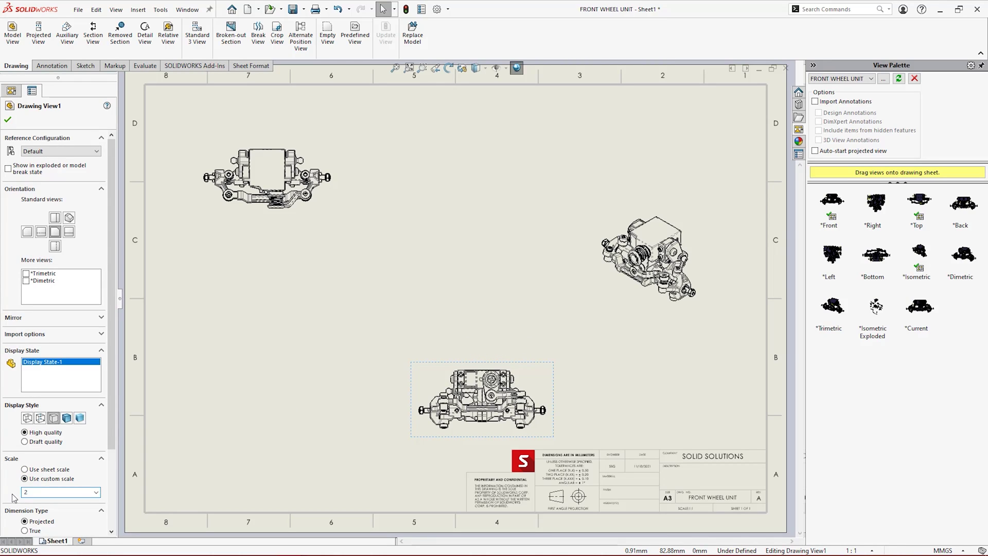
click(432, 278)
click(636, 256)
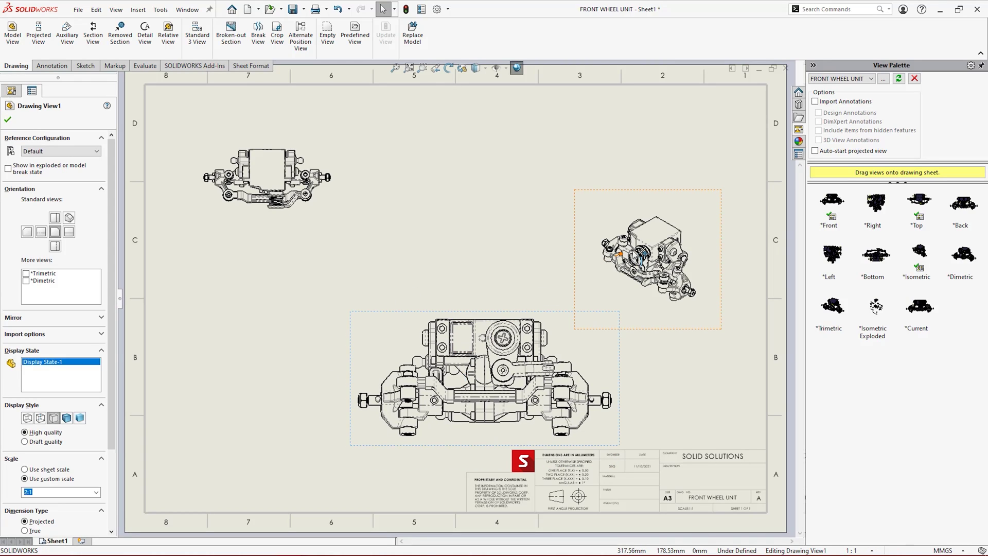
click(454, 265)
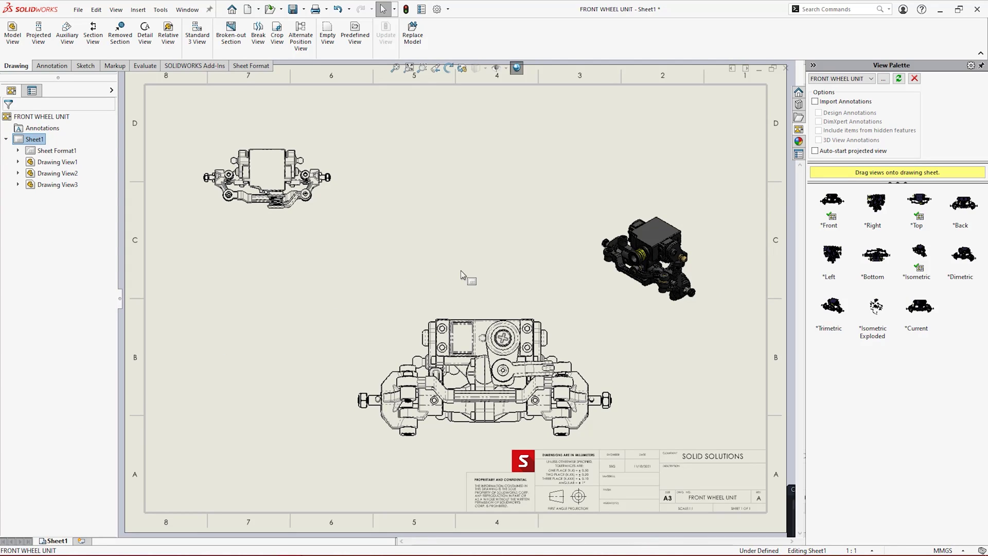
- Cut Section A-A vertically through the front view, excluding the servo body, placed left
click(93, 33)
click(485, 395)
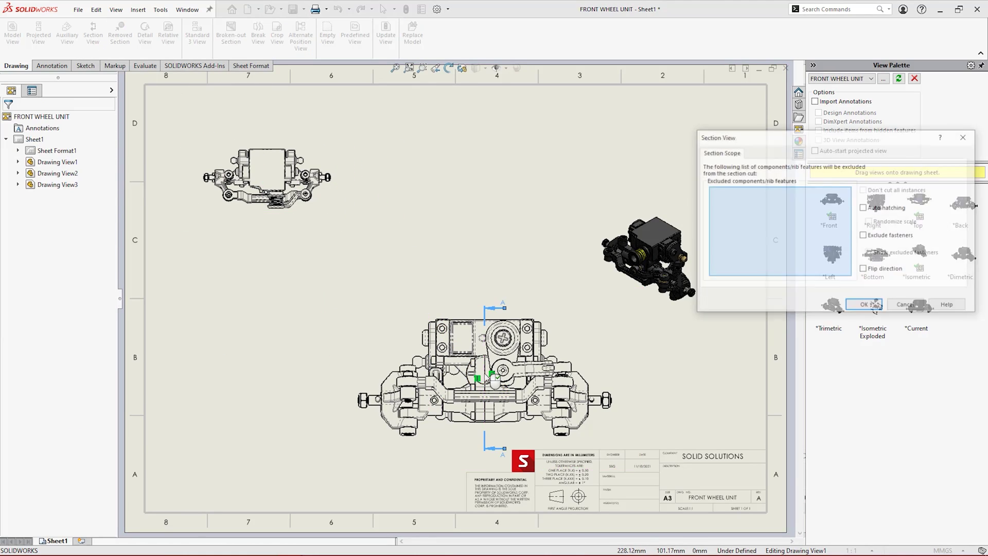
click(473, 344)
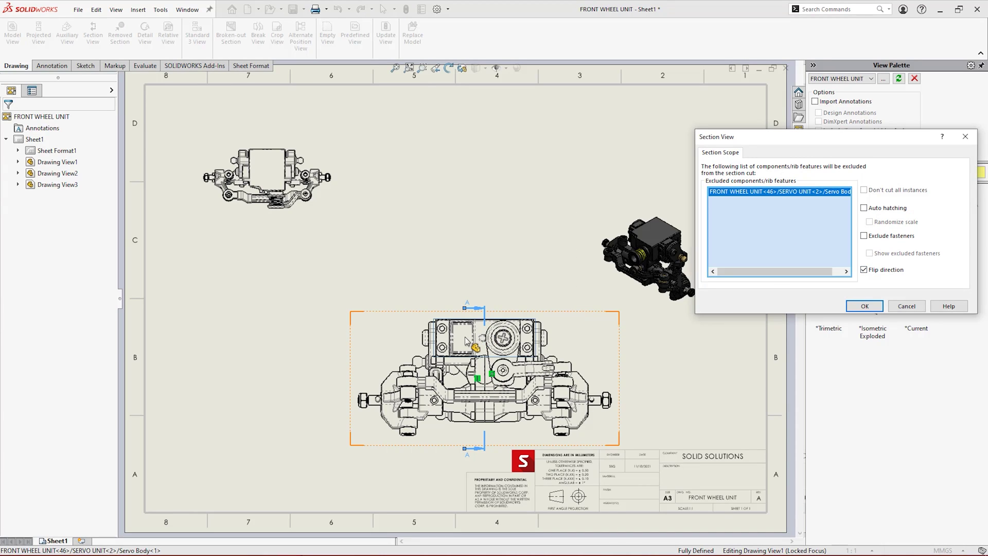
click(865, 306)
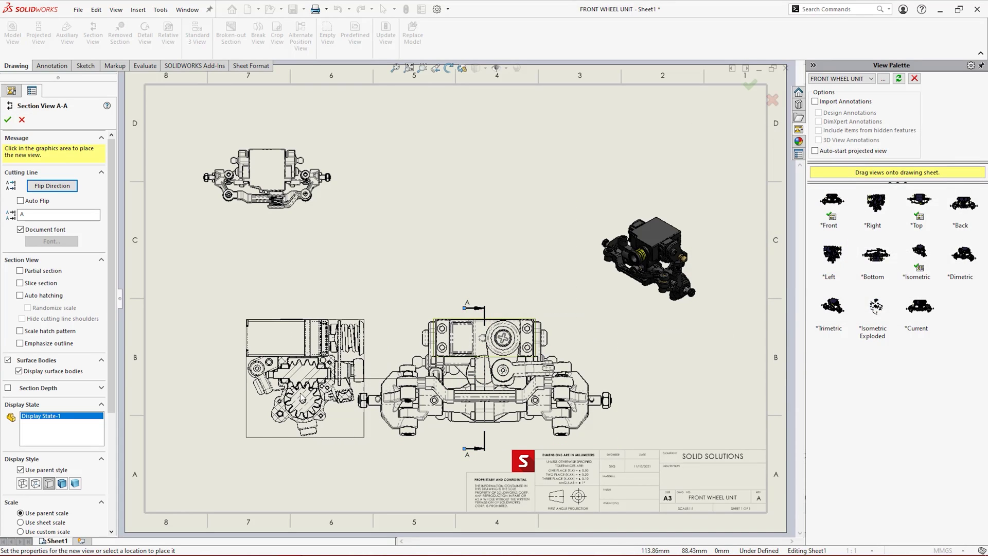
click(262, 399)
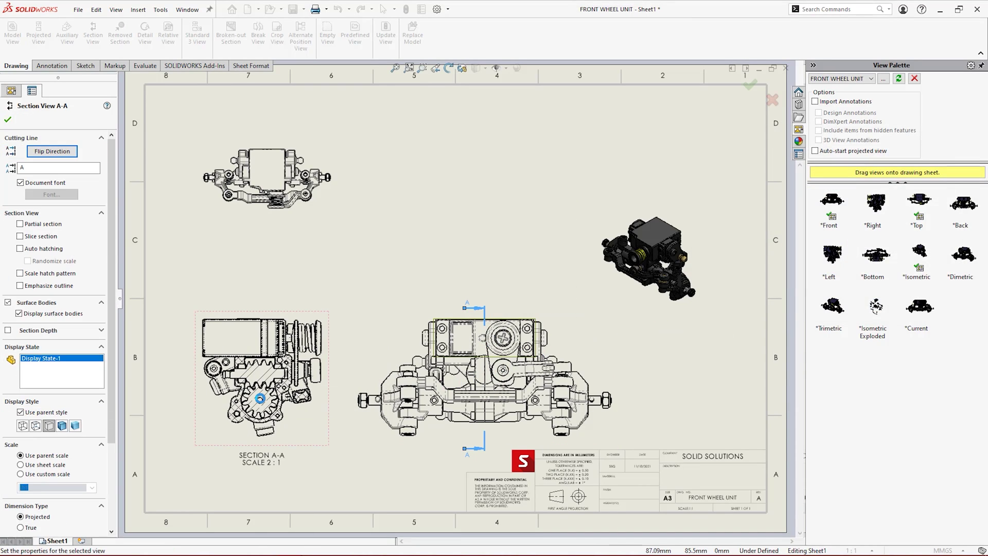
- Exclude two more components from Section A-A's cut via its properties
right_click(305, 427)
click(335, 446)
click(817, 168)
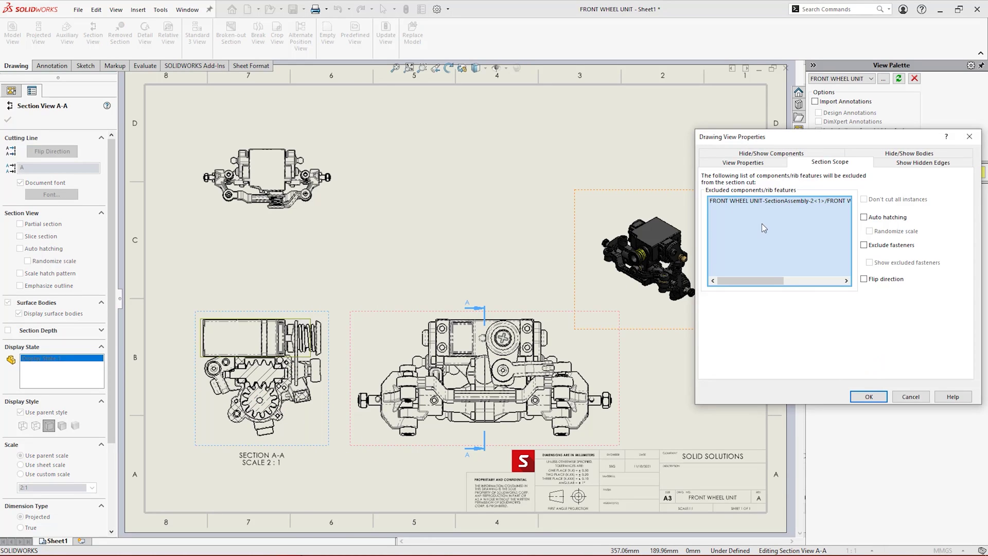
click(273, 421)
click(254, 370)
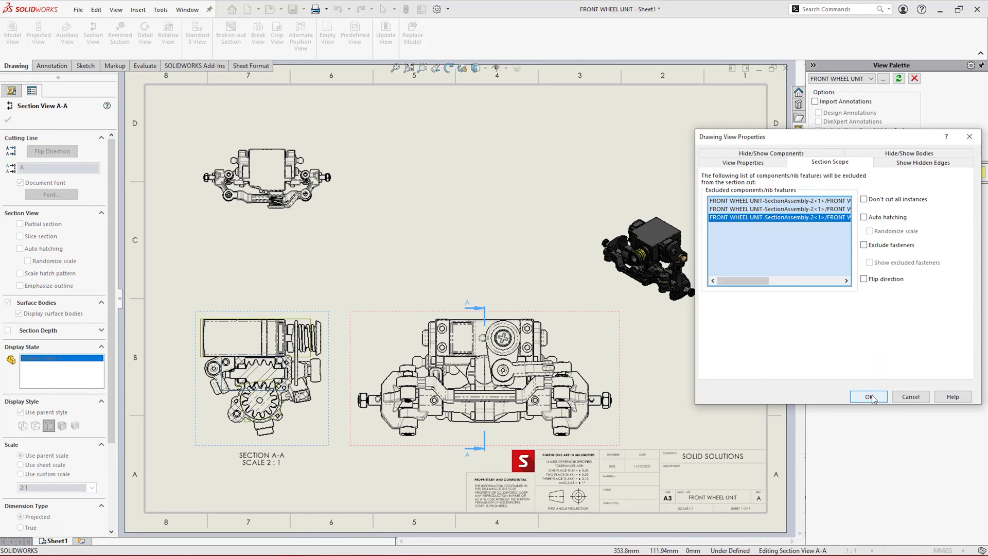
key(Return)
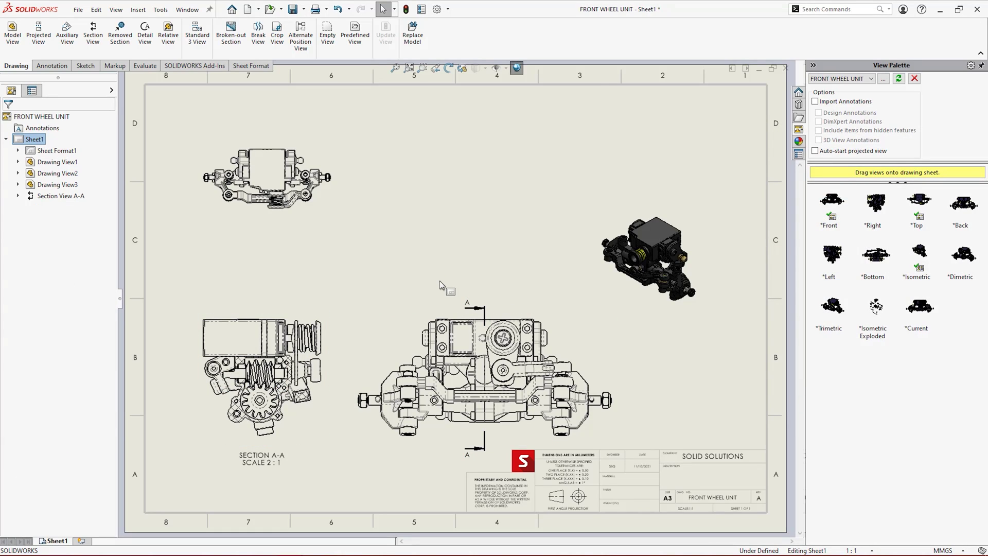
- Switch the Front Wheel Unit's isometric view to show the assembly exploded
click(611, 278)
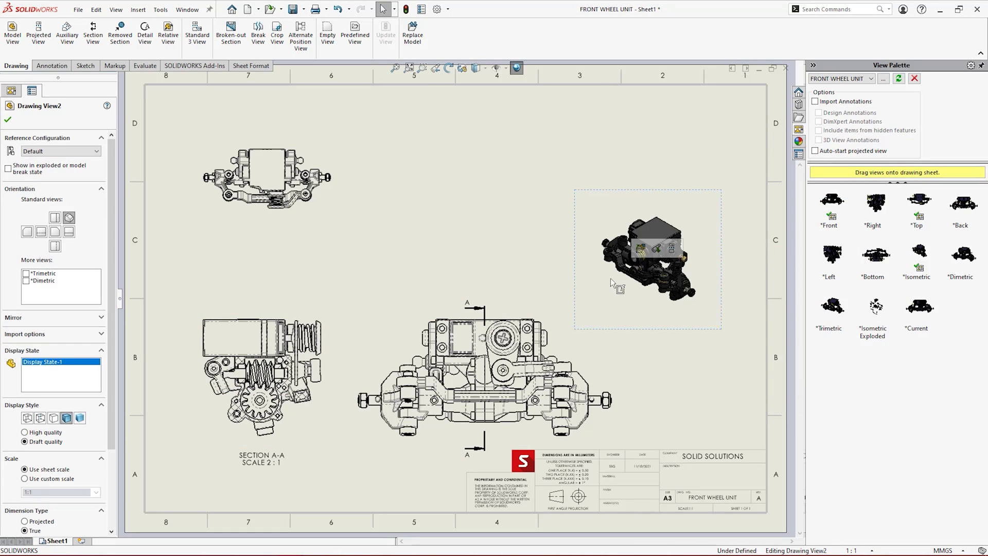
click(9, 168)
click(384, 221)
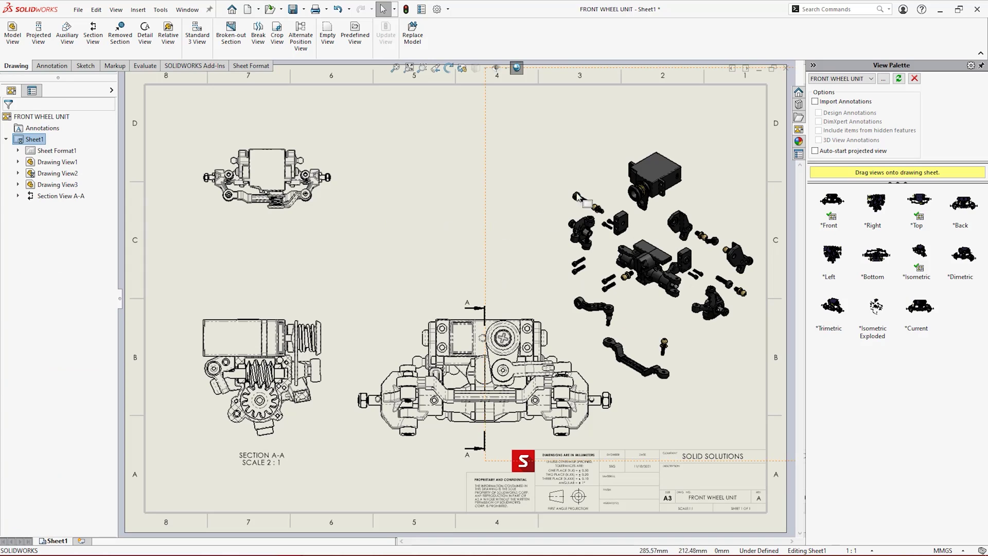
- Rotate the exploded isometric view to a new 3D angle and accept the orientation
click(462, 67)
click(615, 201)
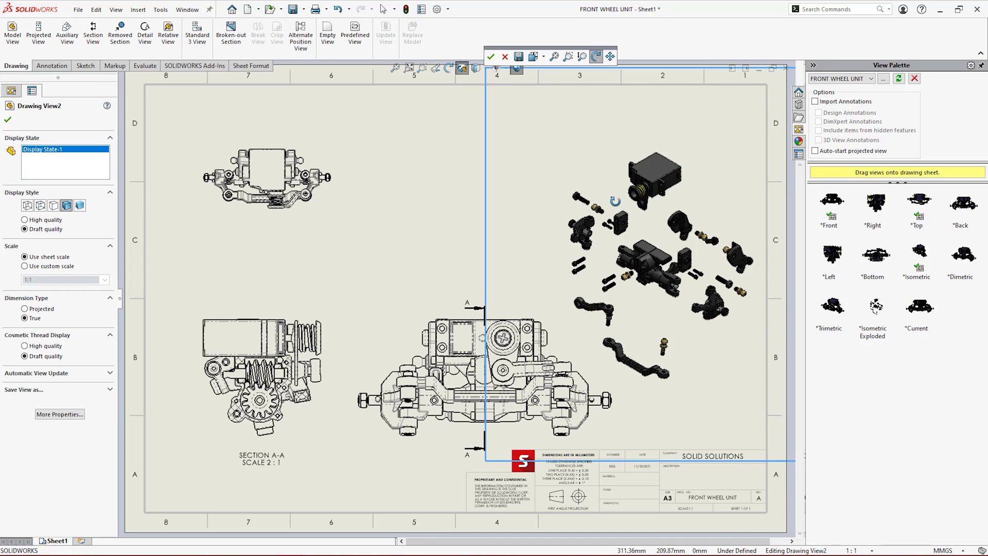
mouse_move(615, 202)
mouse_down()
mouse_move(608, 188)
mouse_move(608, 201)
mouse_up()
click(503, 58)
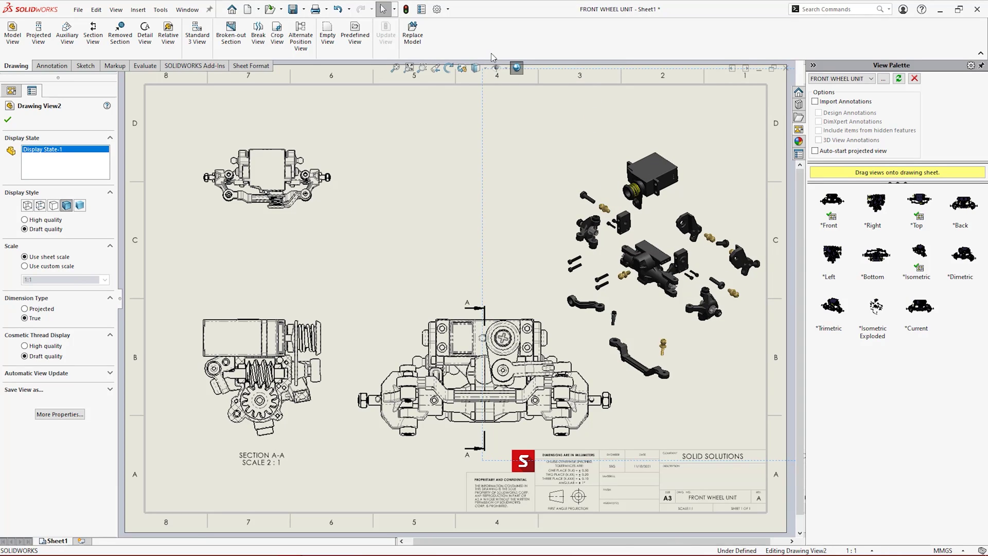
click(455, 199)
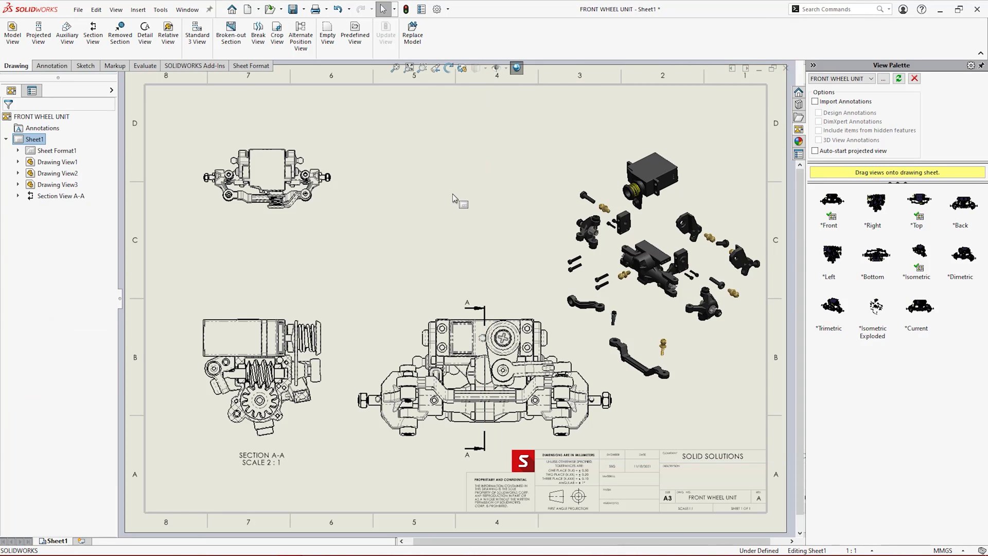
- Replace the hatch on Section View A-A's cut faces with a Solid fill
scroll(267, 430, up, 4)
click(268, 422)
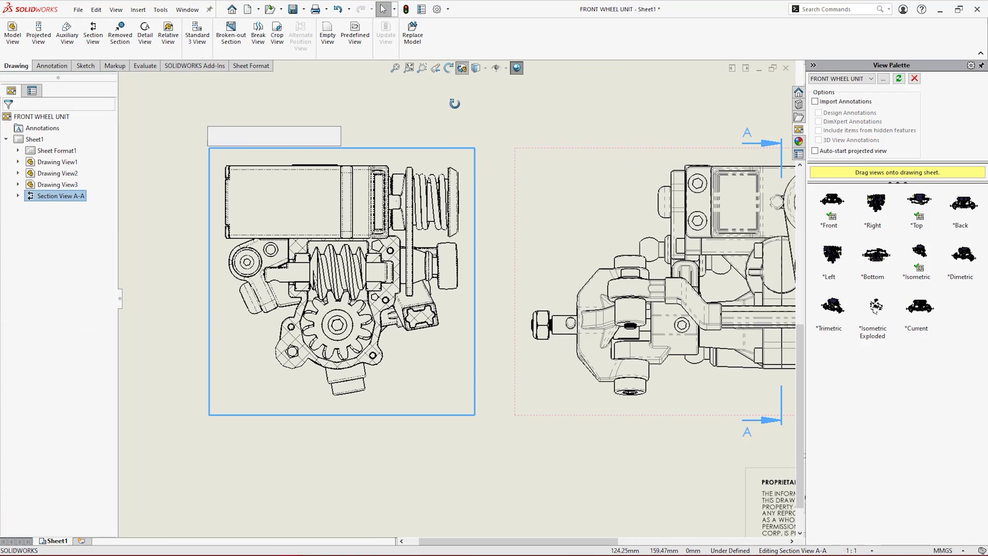
drag(455, 103, 219, 138)
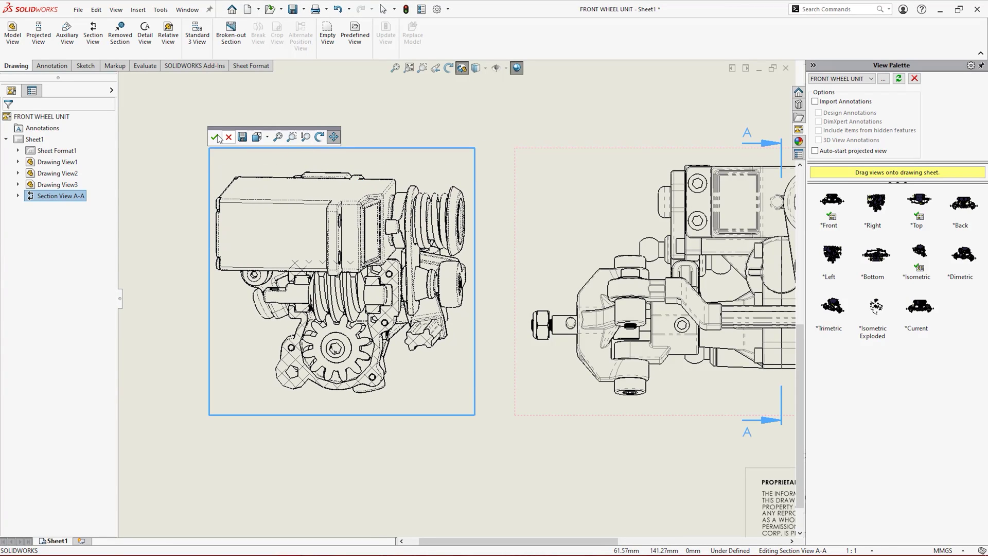
click(215, 137)
click(386, 291)
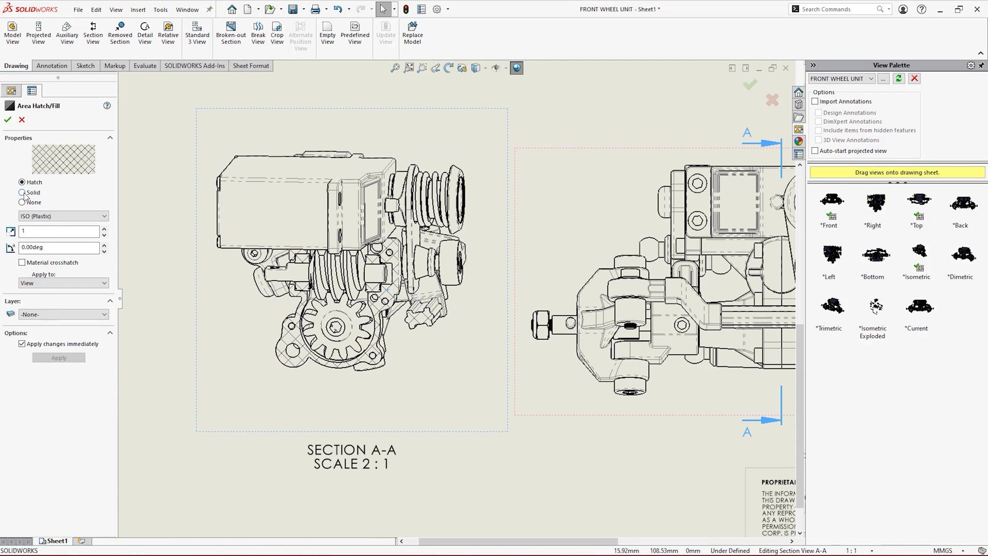
click(22, 193)
click(8, 120)
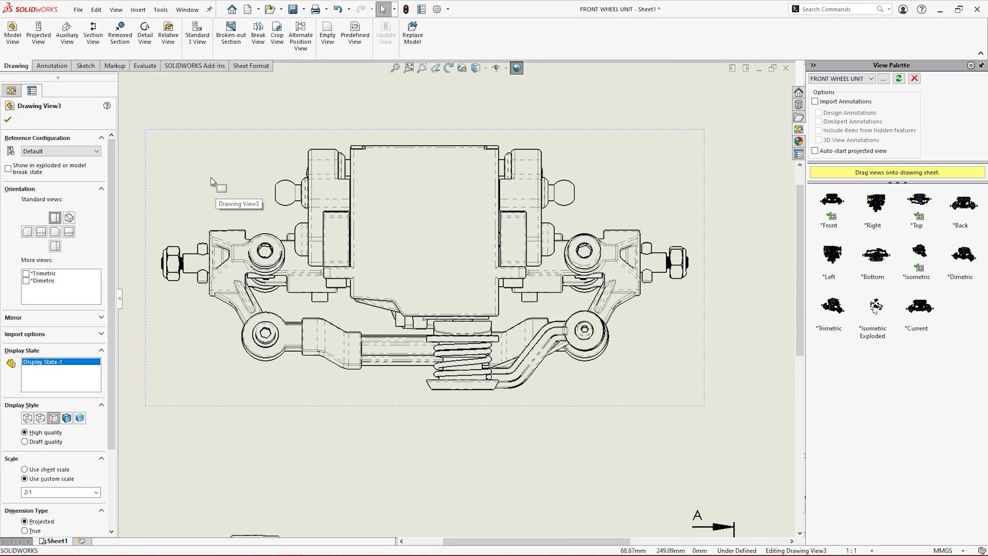
- Overlay the Turned L alternate position on the top view and set it to Shaded With Edges
click(301, 36)
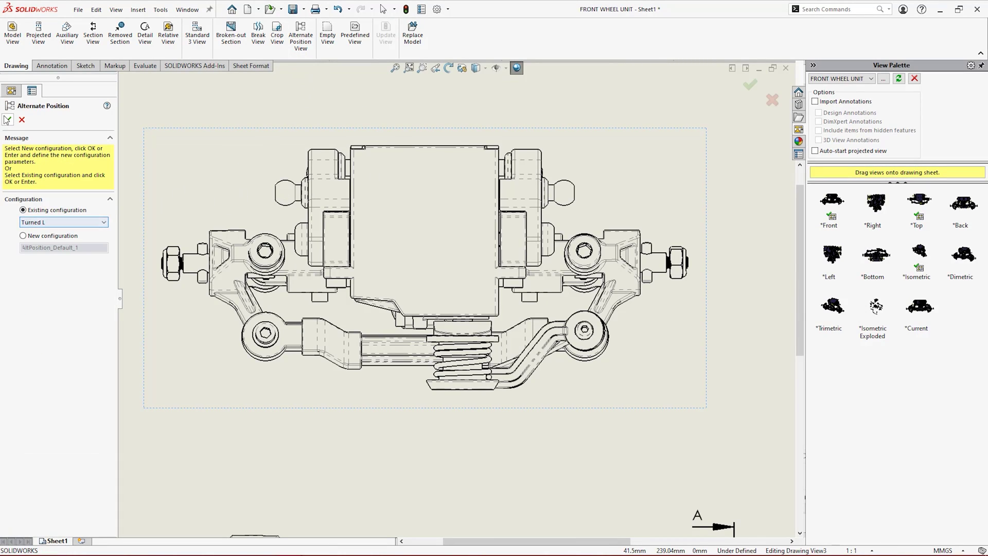
key(Return)
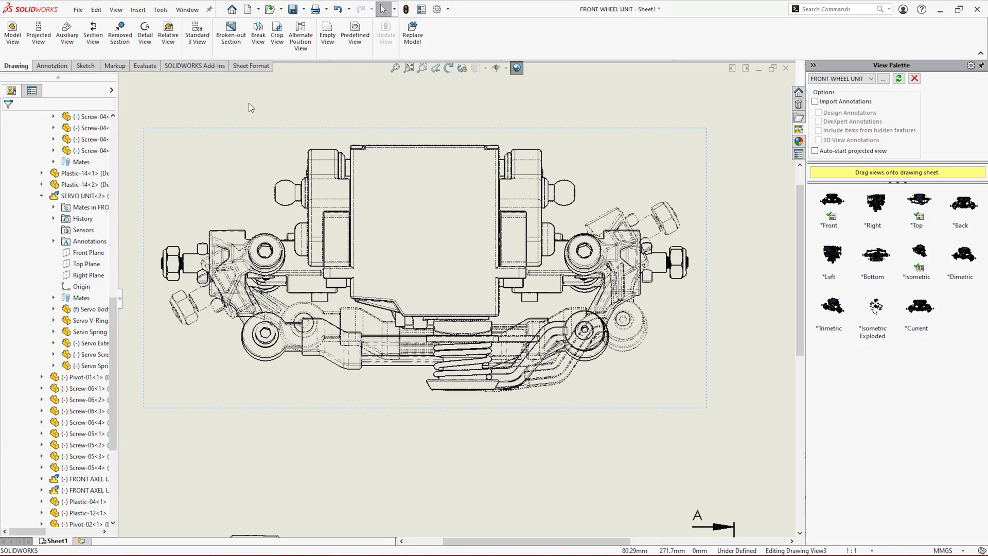
click(235, 182)
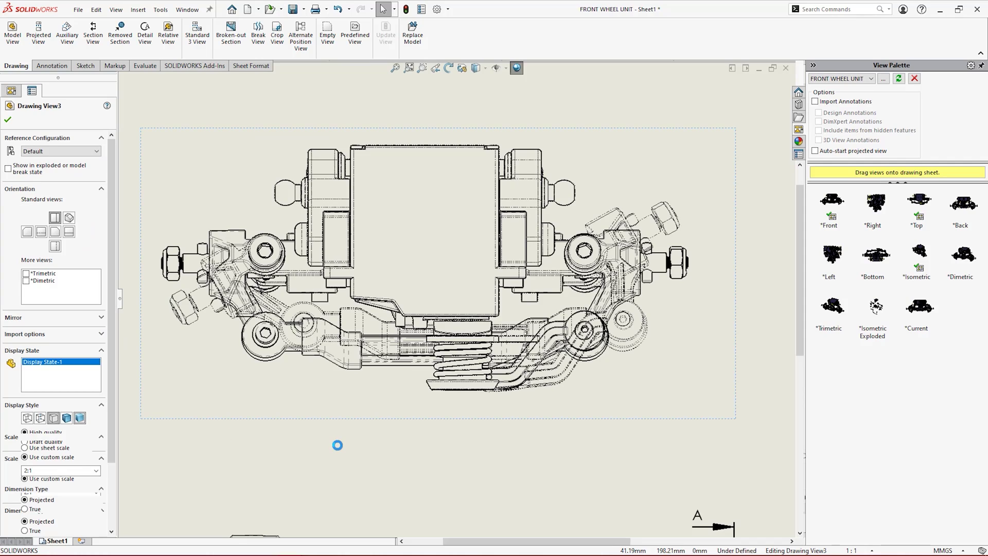
click(338, 448)
key(f)
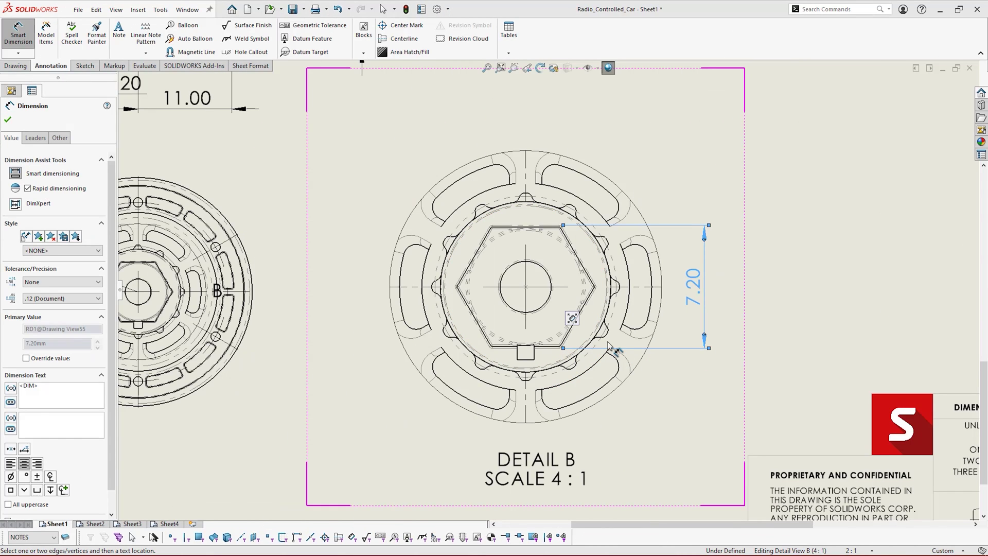
- Place a Ø3.00 ↓1.40 hole callout on Detail B's centre hole, then fit the sheet
click(248, 52)
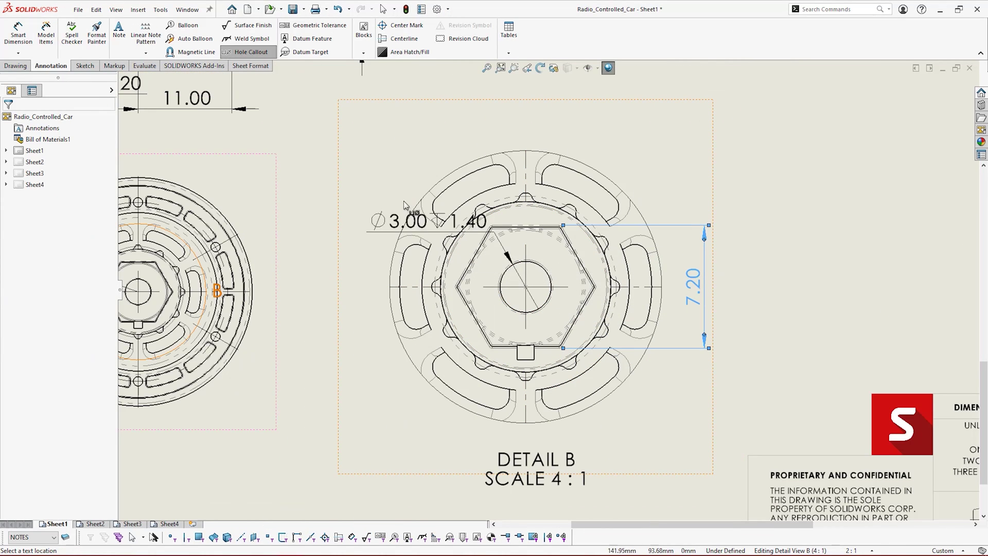
click(327, 138)
key(Escape)
key(f)
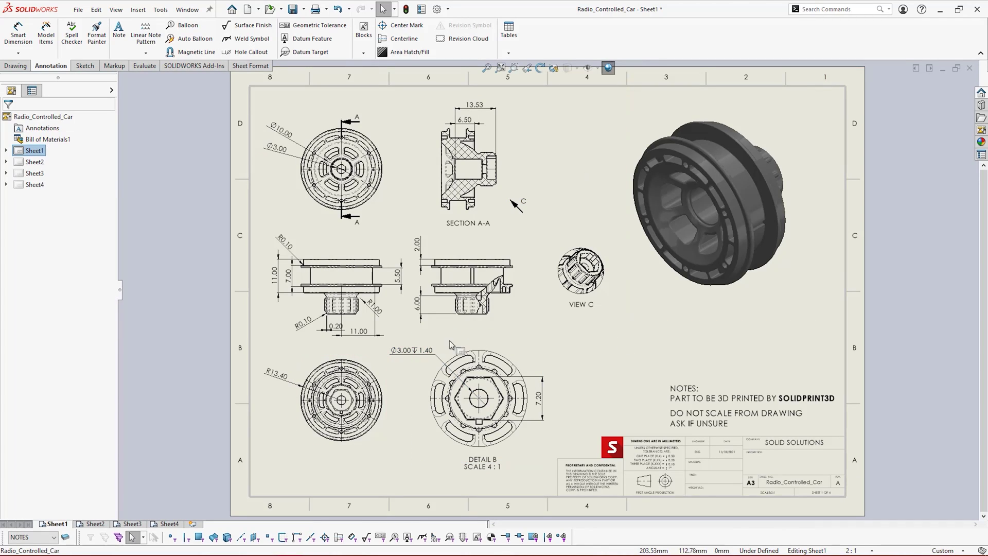
click(316, 339)
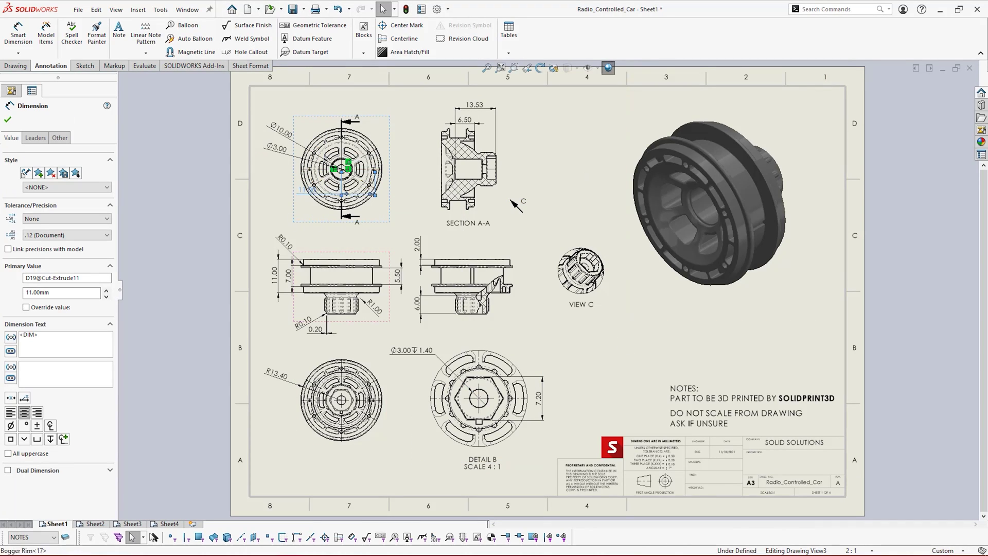
key(Escape)
click(238, 196)
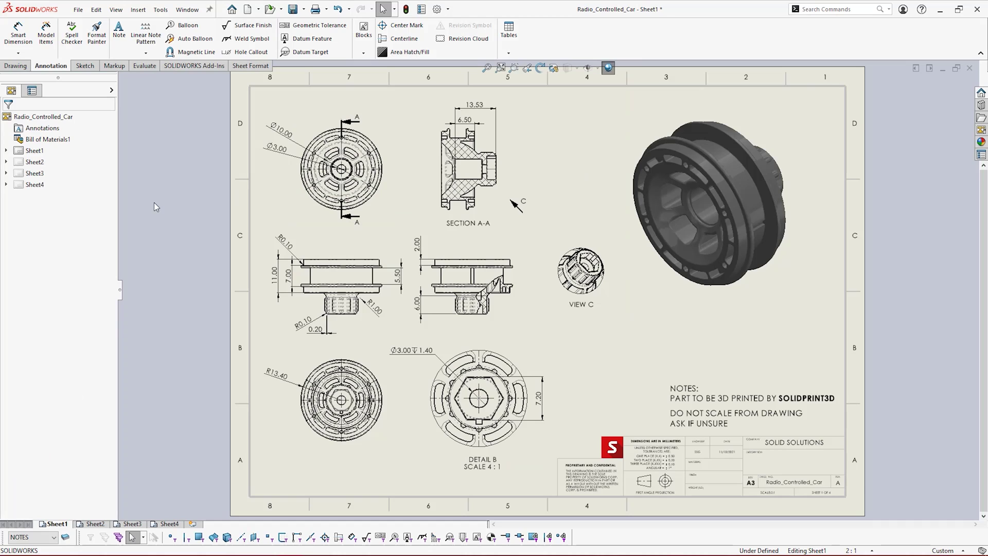
- Move every dimension on the sheet onto the blue DIMENSIONS layer
key(F6)
drag(218, 89, 618, 433)
click(65, 537)
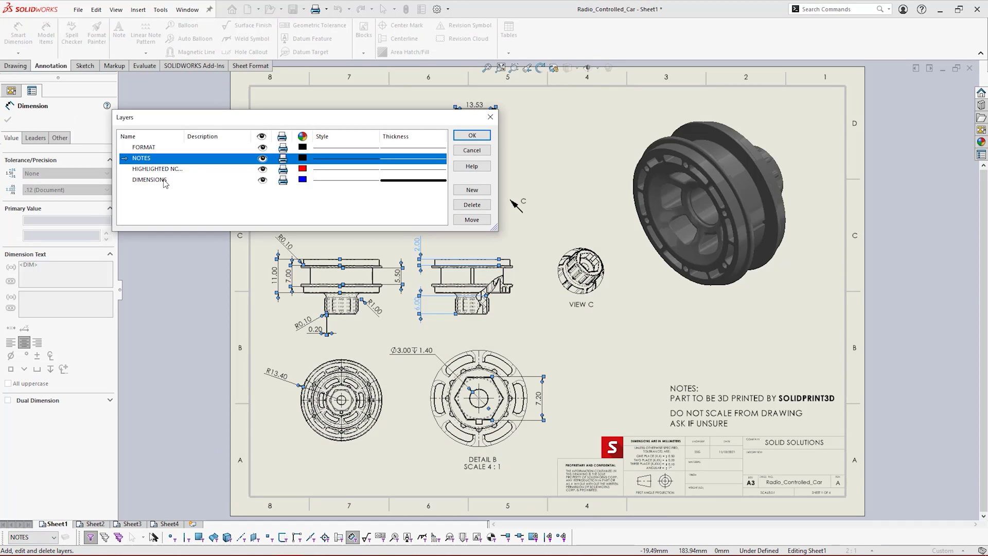
click(165, 182)
click(472, 136)
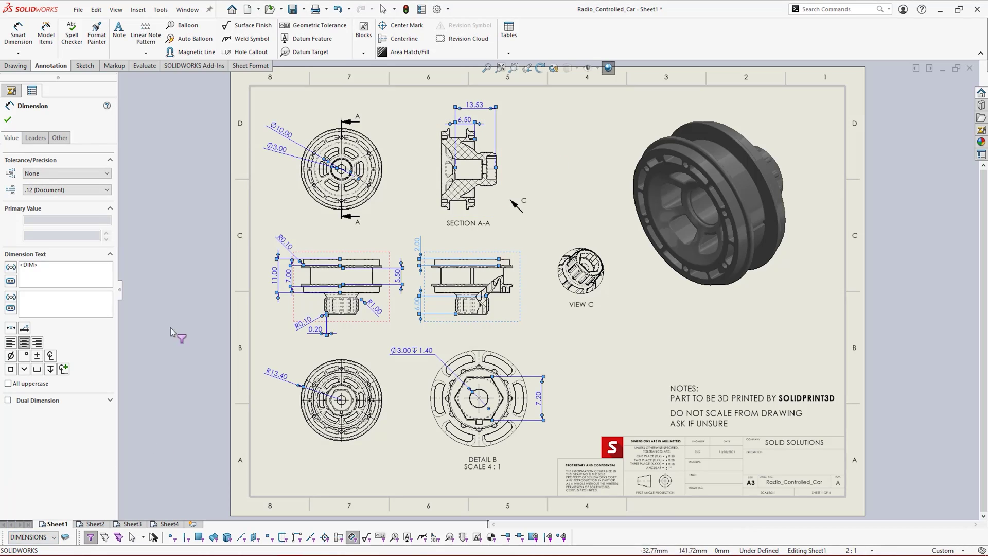
click(200, 225)
- Put the DO NOT SCALE note on the red HIGHLIGHTED NOTES layer
click(703, 416)
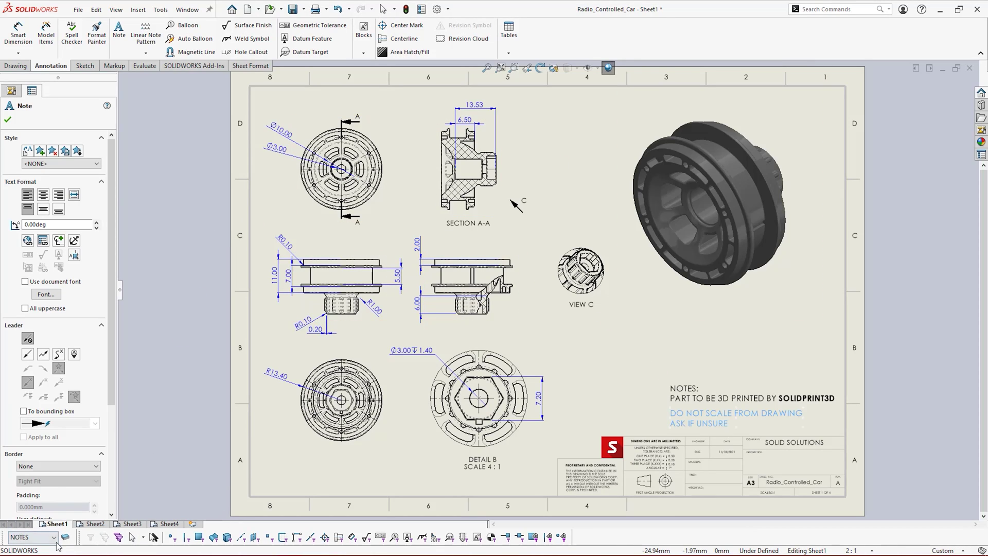
click(31, 519)
click(577, 366)
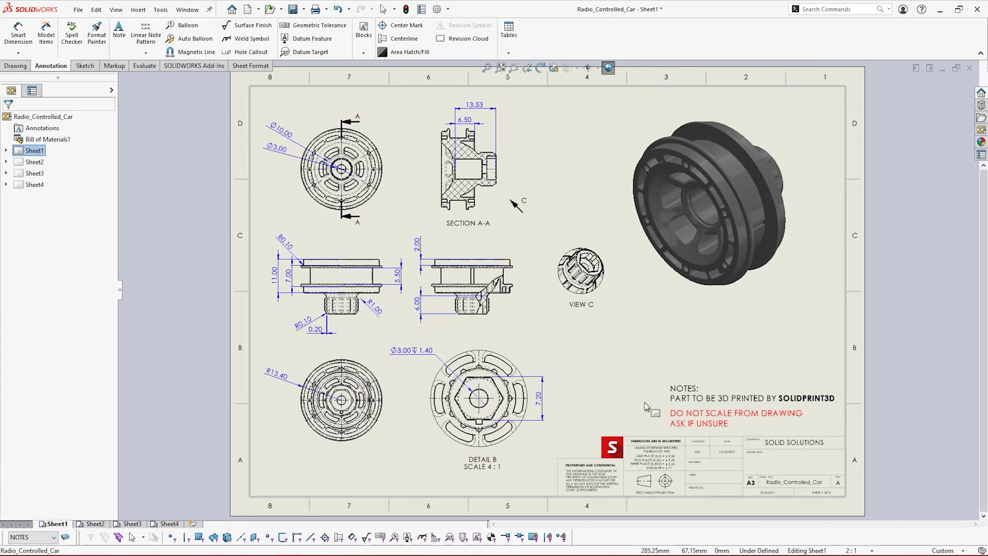
scroll(646, 407, down, 5)
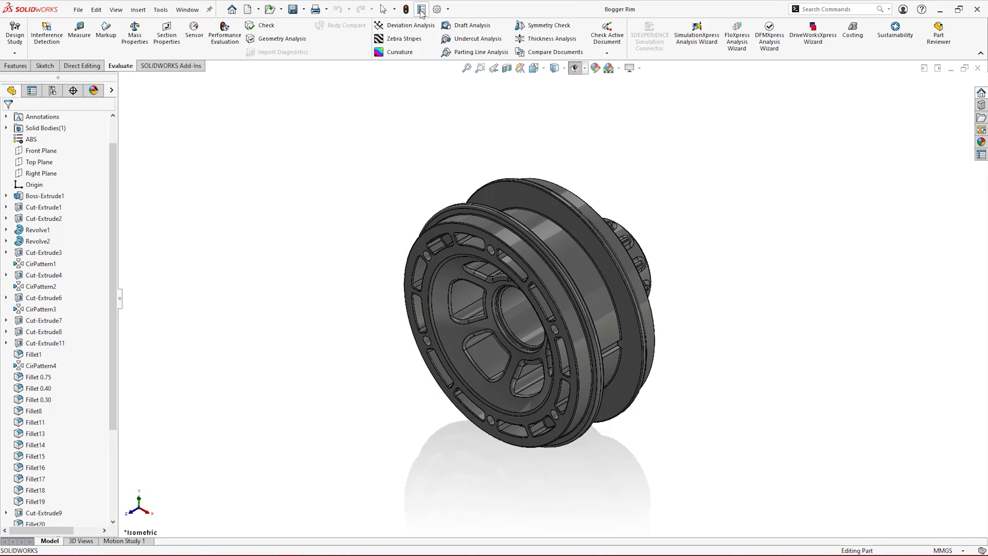
- Add Material ABS, Weight 3.02 and Finish Acetone Pool custom properties to the Bogger Rim part
click(421, 10)
click(390, 232)
click(344, 270)
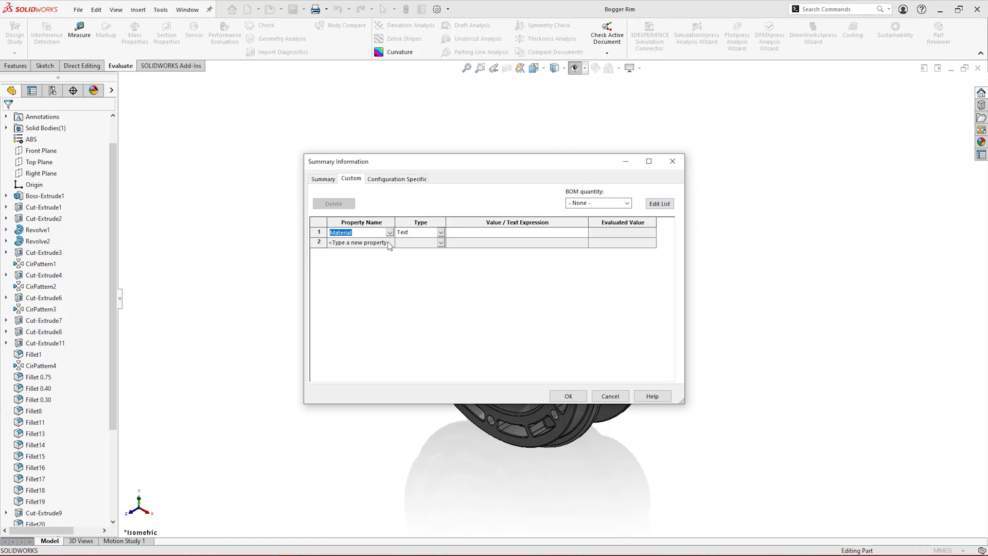
click(343, 284)
click(337, 303)
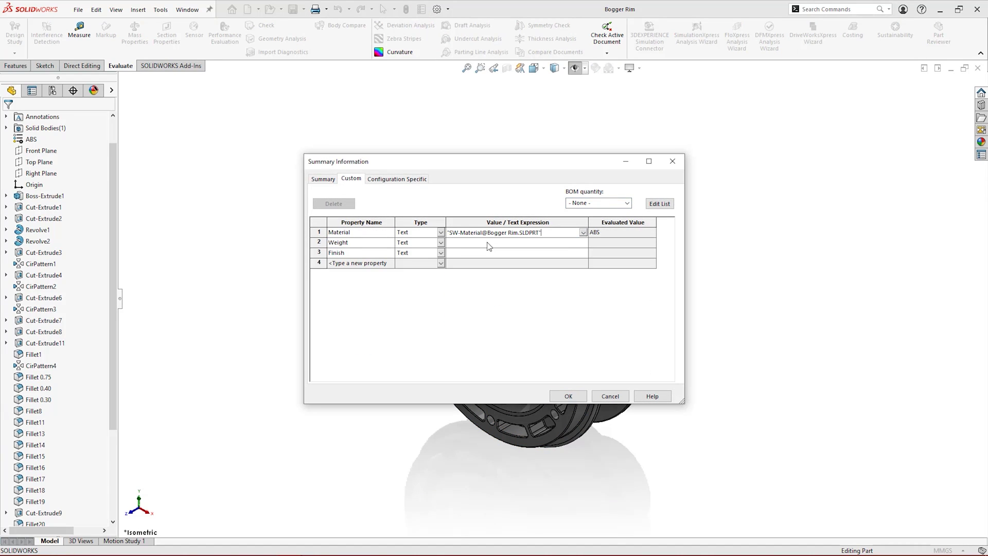
click(568, 396)
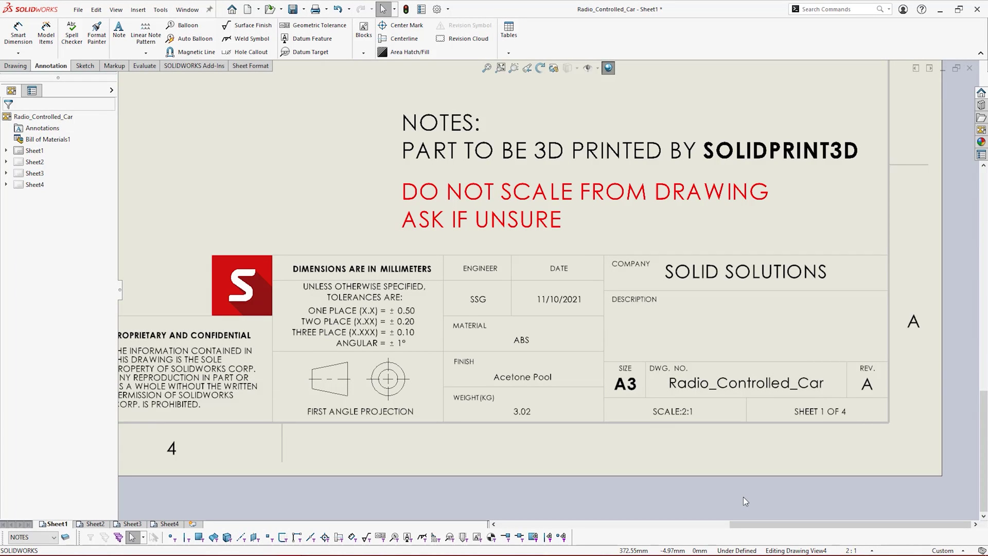
click(743, 502)
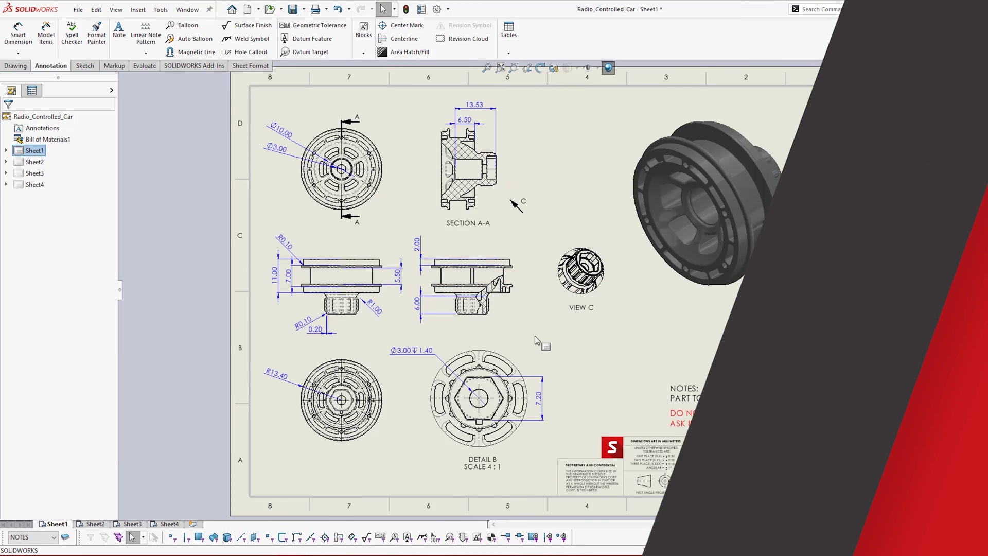
- Add a Ø1.50 hole callout to the small hole in the view below Section A-A
scroll(511, 275, down, 4)
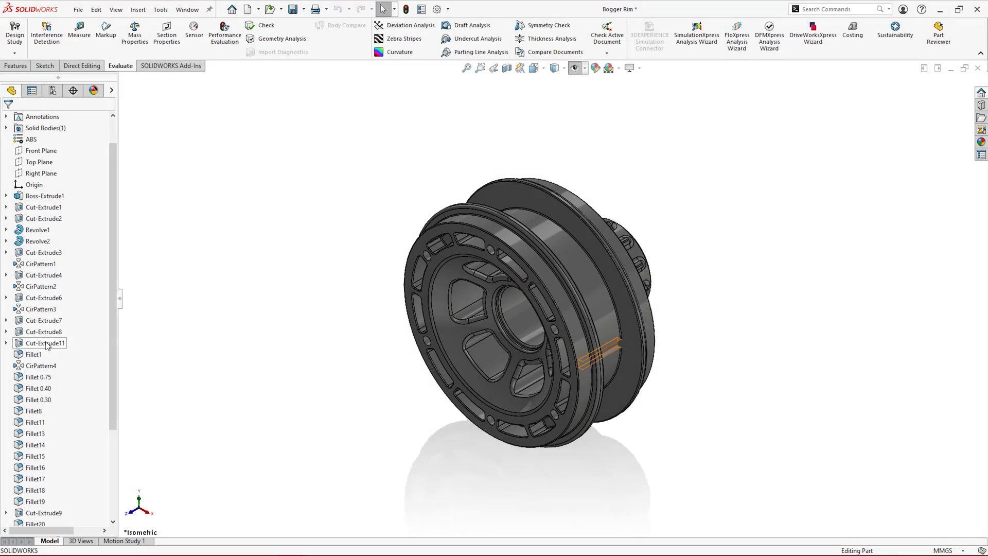
click(41, 173)
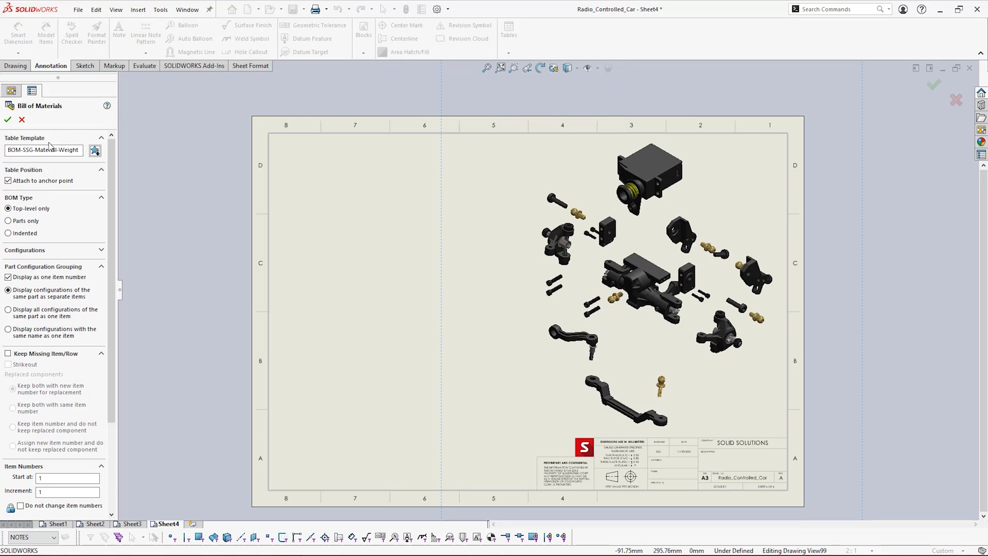
- Place the BOM-SSG bill of materials top-left on Sheet4, set to Top-level only
click(16, 121)
click(21, 219)
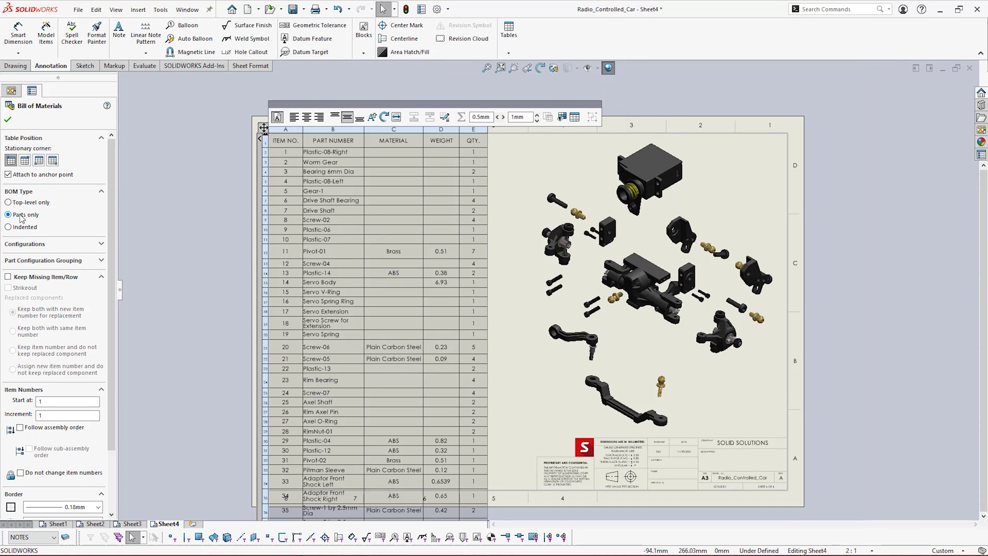
click(8, 227)
click(17, 203)
click(240, 145)
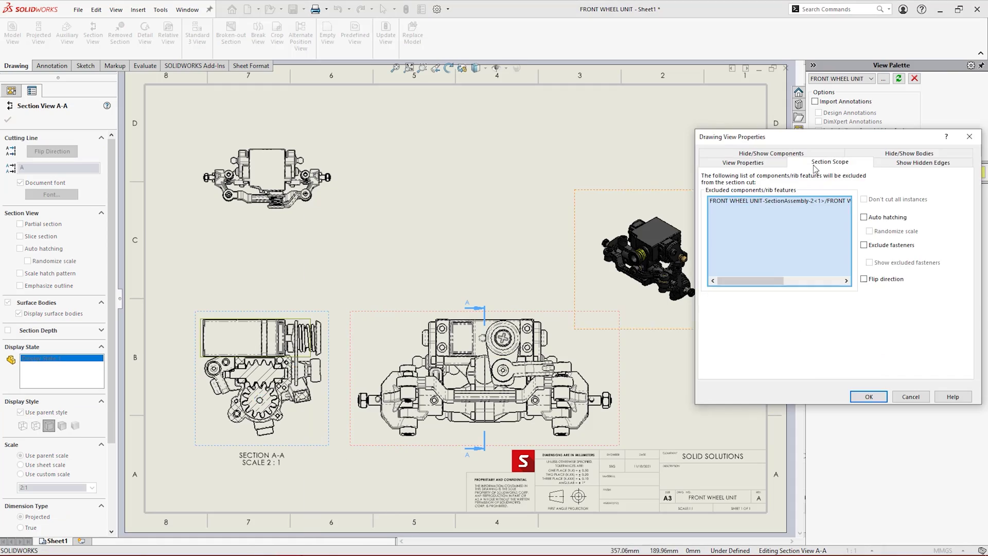
- Check Section View A-A's Section Scope settings, fit the sheet and select Drawing View3
click(870, 397)
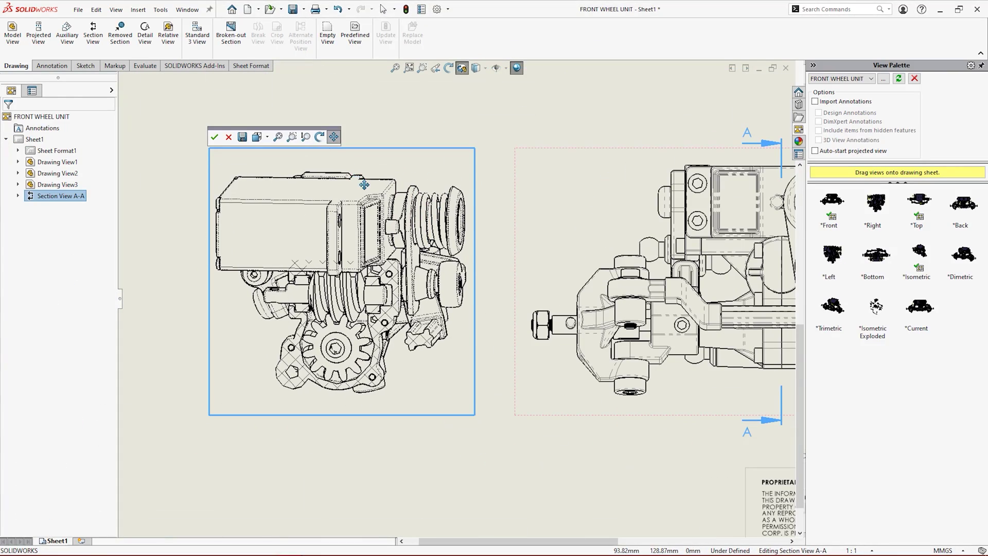
key(Escape)
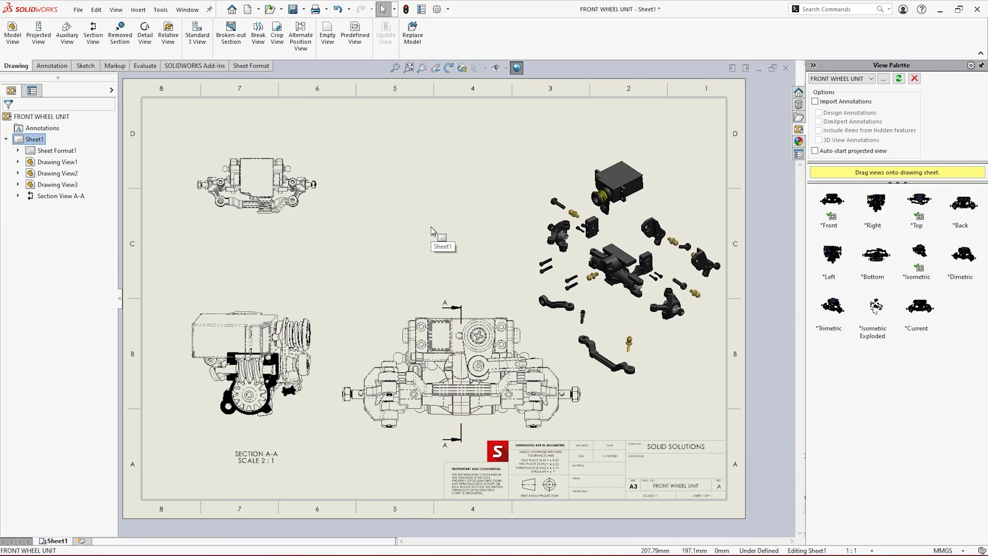
click(270, 178)
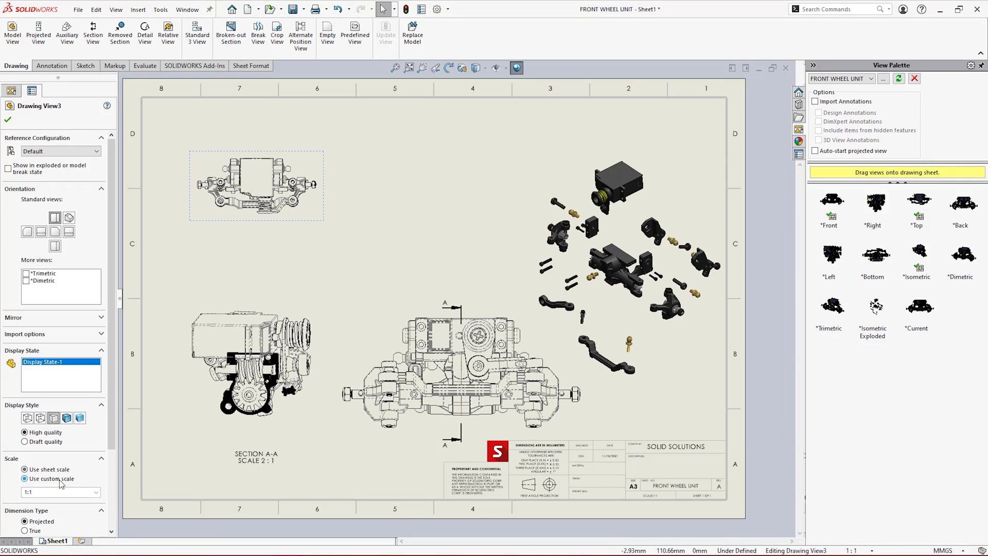